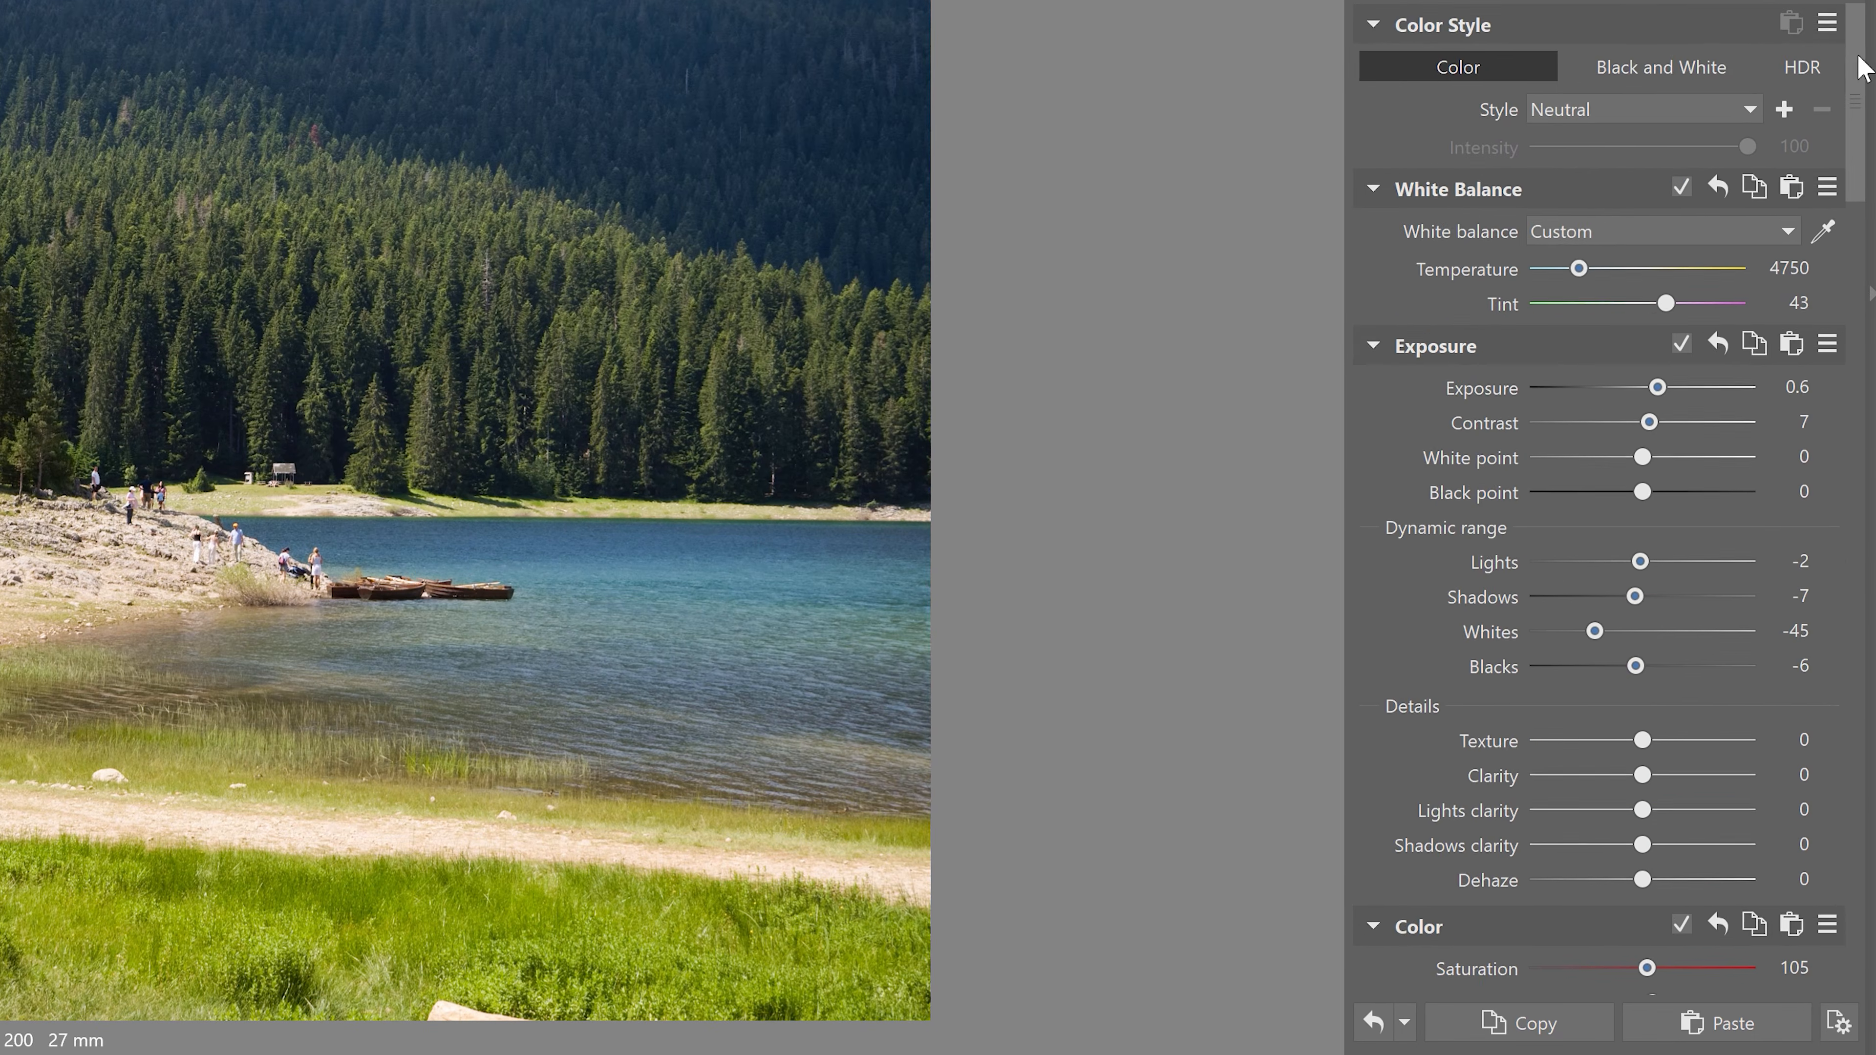
Go to the Color Shift settings of the lake photo and expand the Luminance section
left_click_drag(1863, 414, 1863, 542)
scroll(1599, 503, "down", 10)
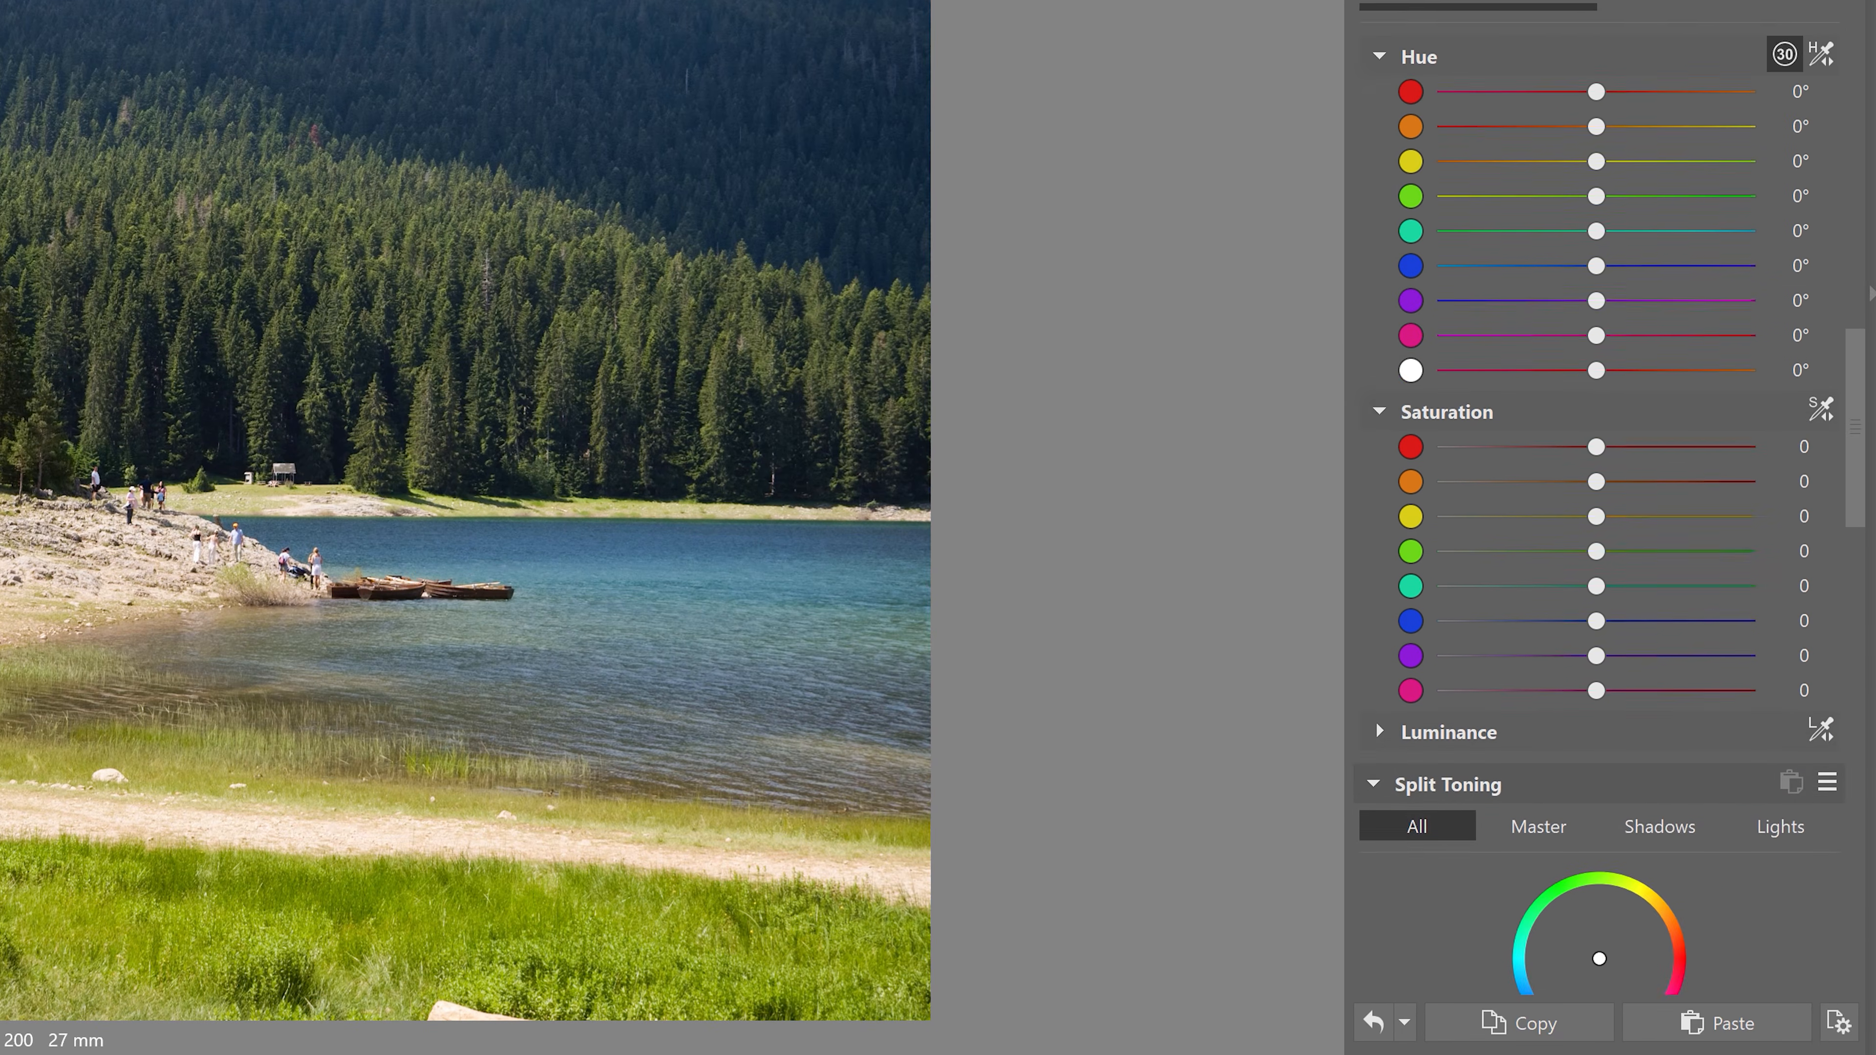
scroll(1600, 502, "up", 5)
scroll(1599, 503, "down", 1)
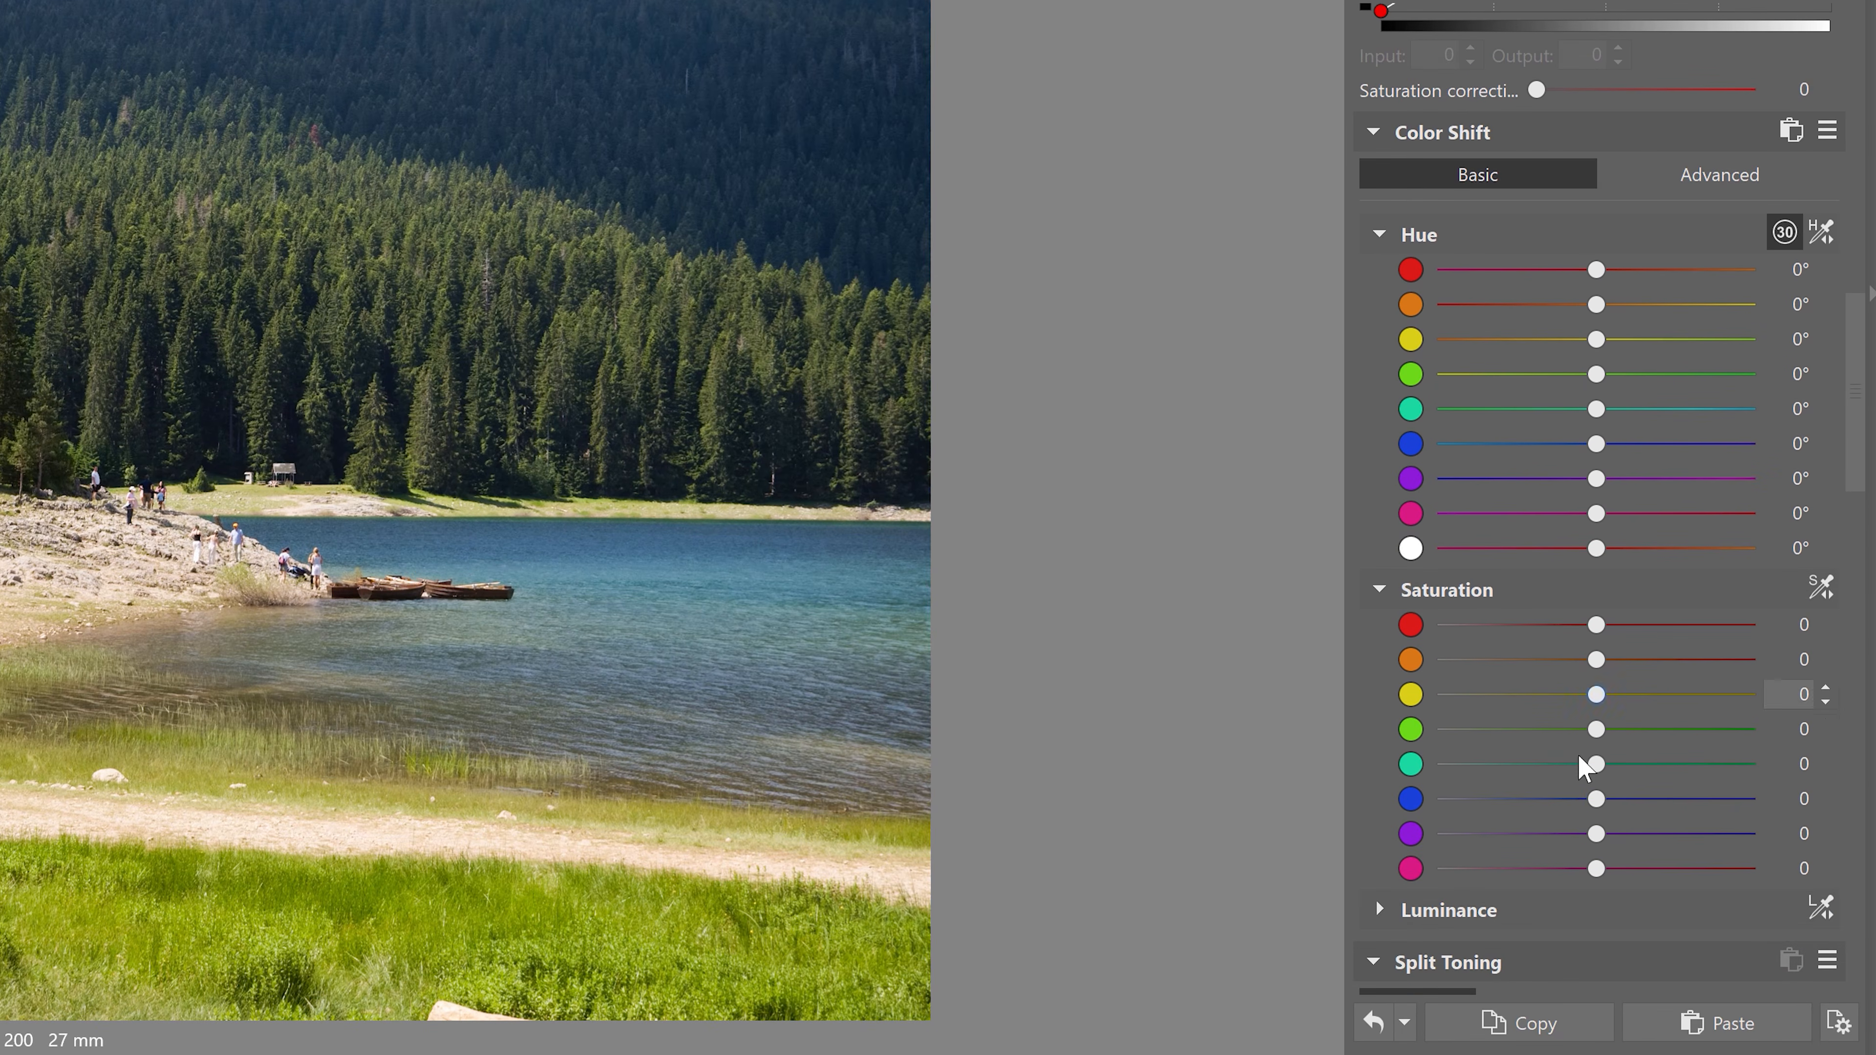
left_click(1380, 910)
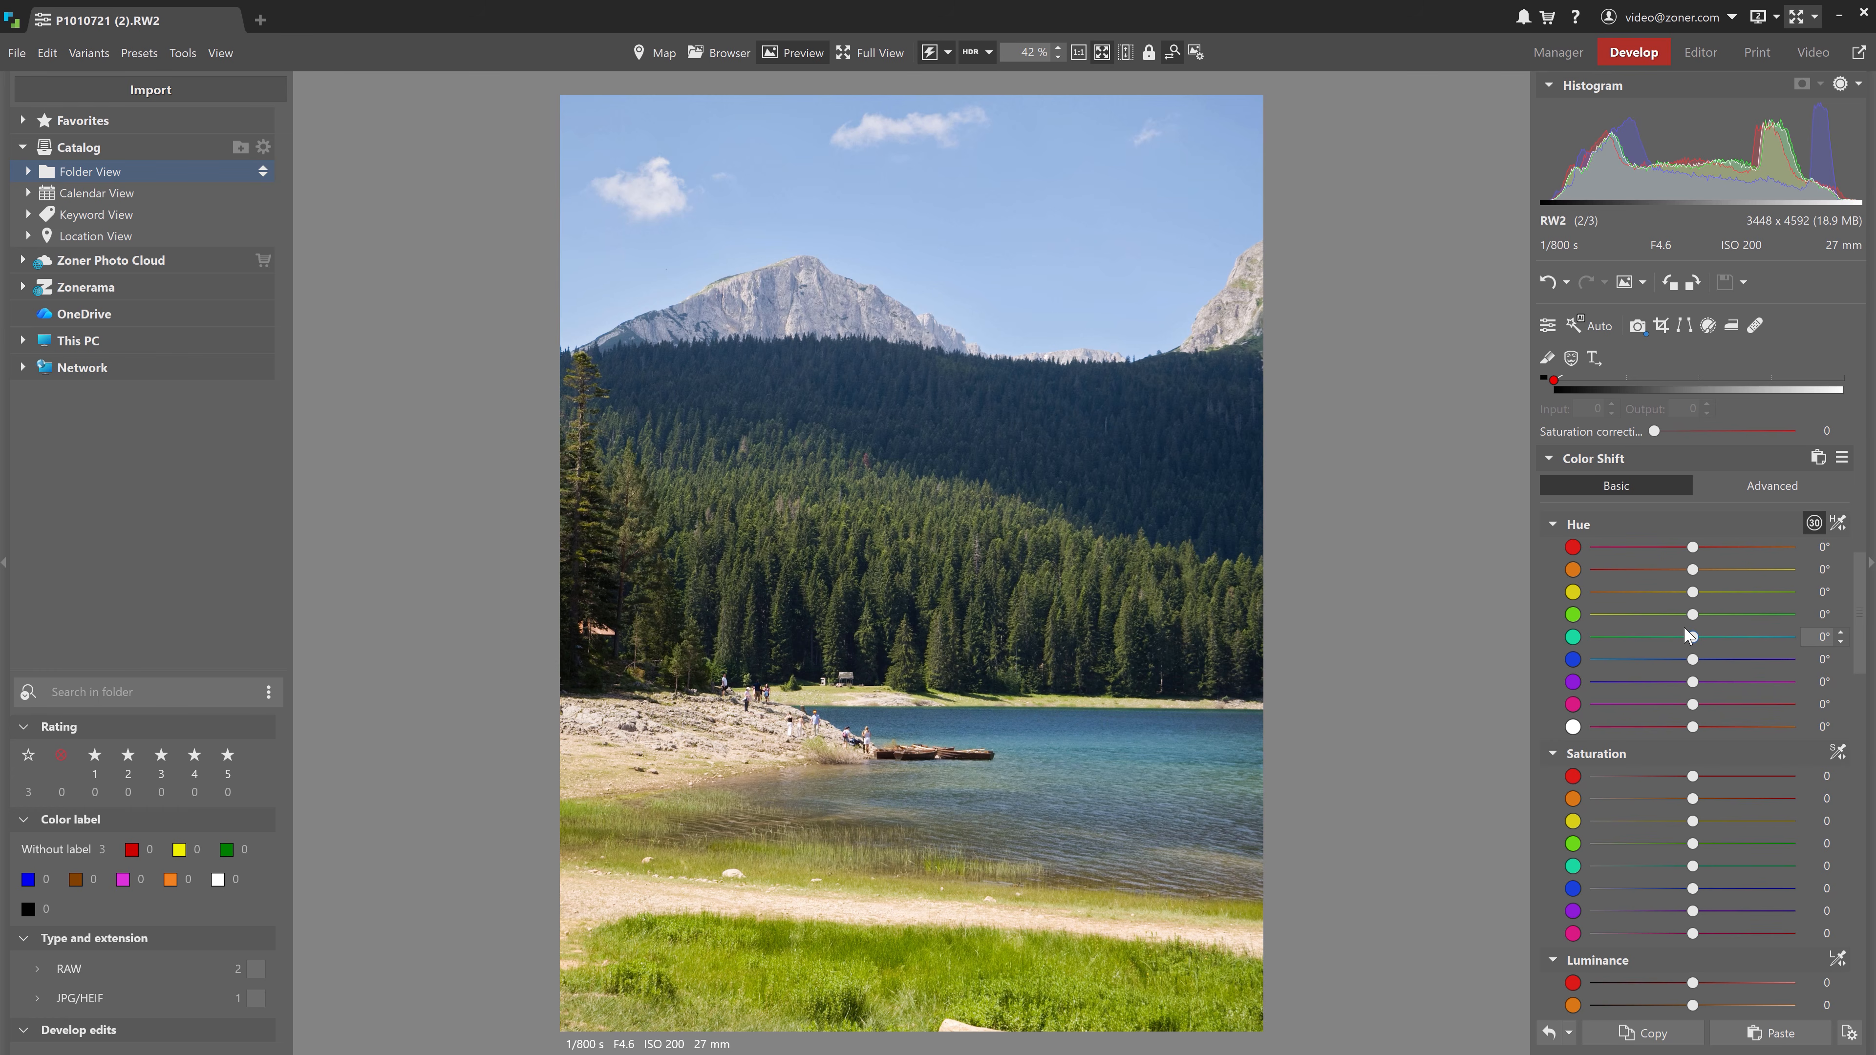
In the basic Color Shift, set the green hue to 9° and the green saturation to 5
mouse_move(1692, 614)
left_mouse_down()
mouse_move(1738, 616)
mouse_move(1641, 623)
mouse_move(1721, 614)
left_mouse_up()
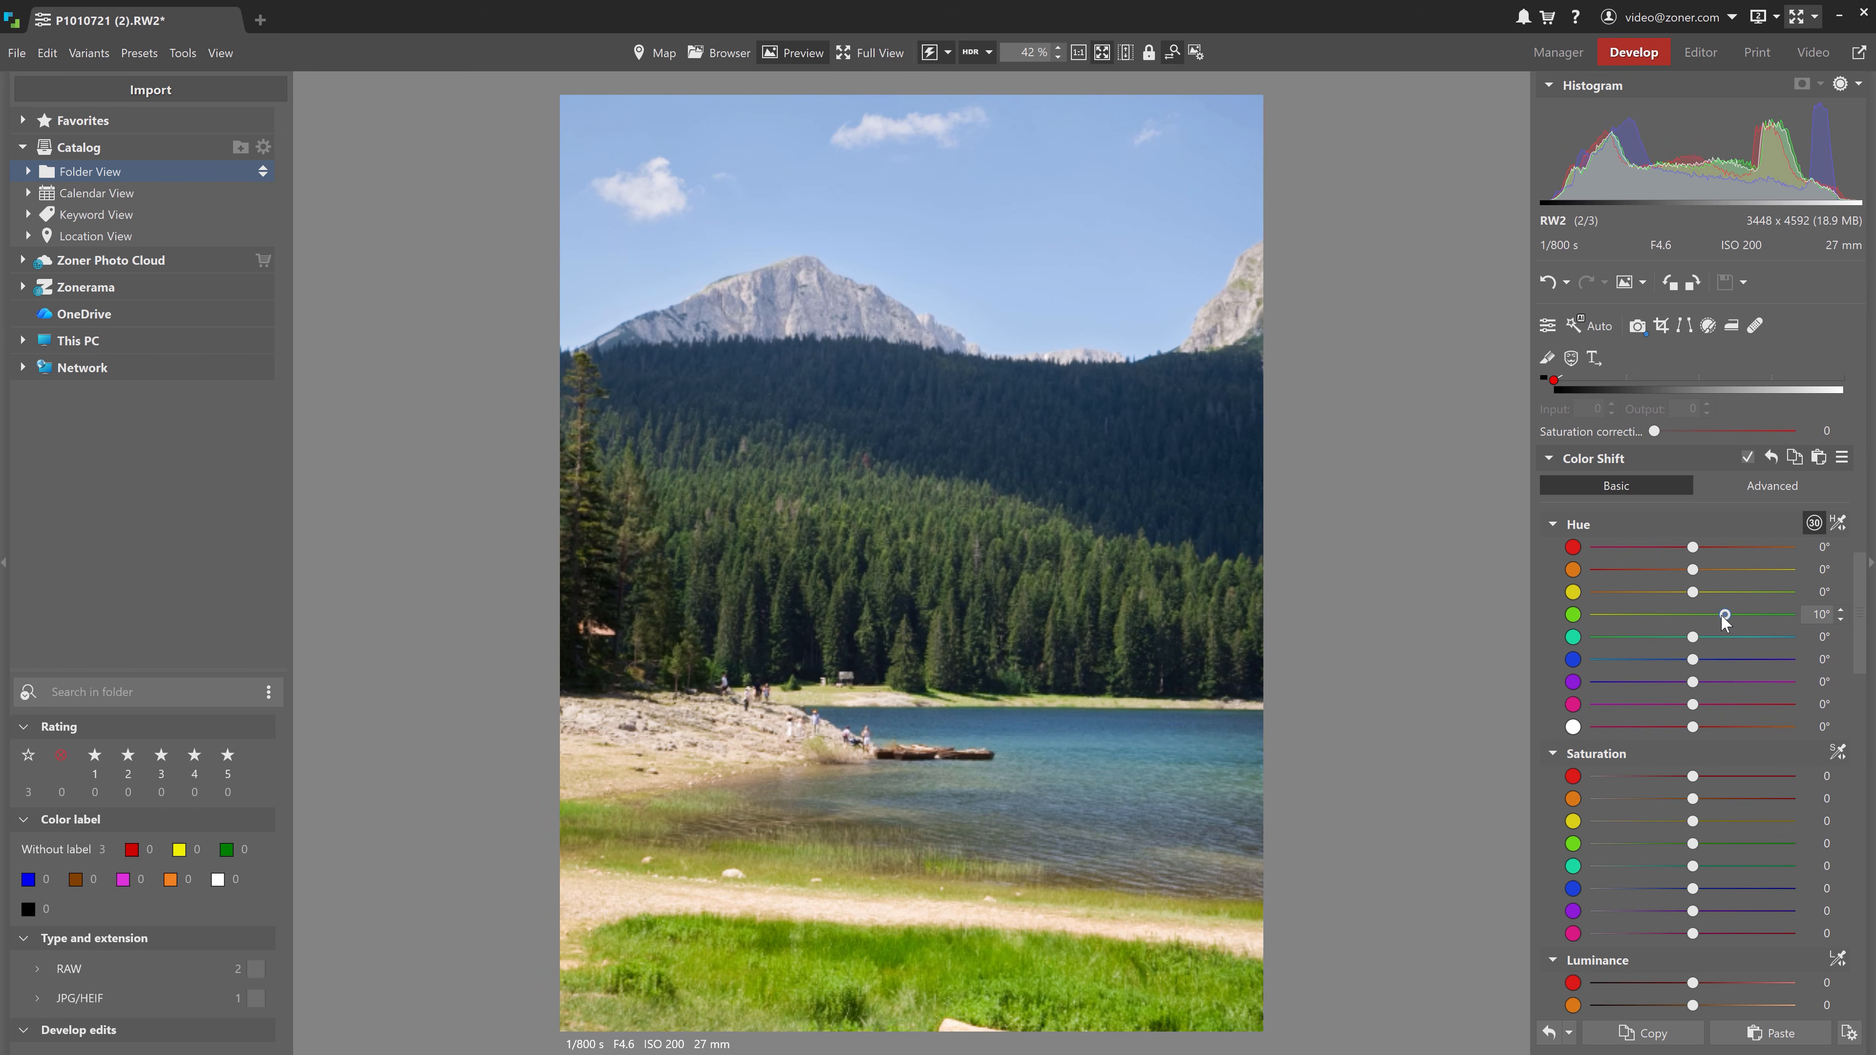
left_click_drag(1692, 844, 1743, 843)
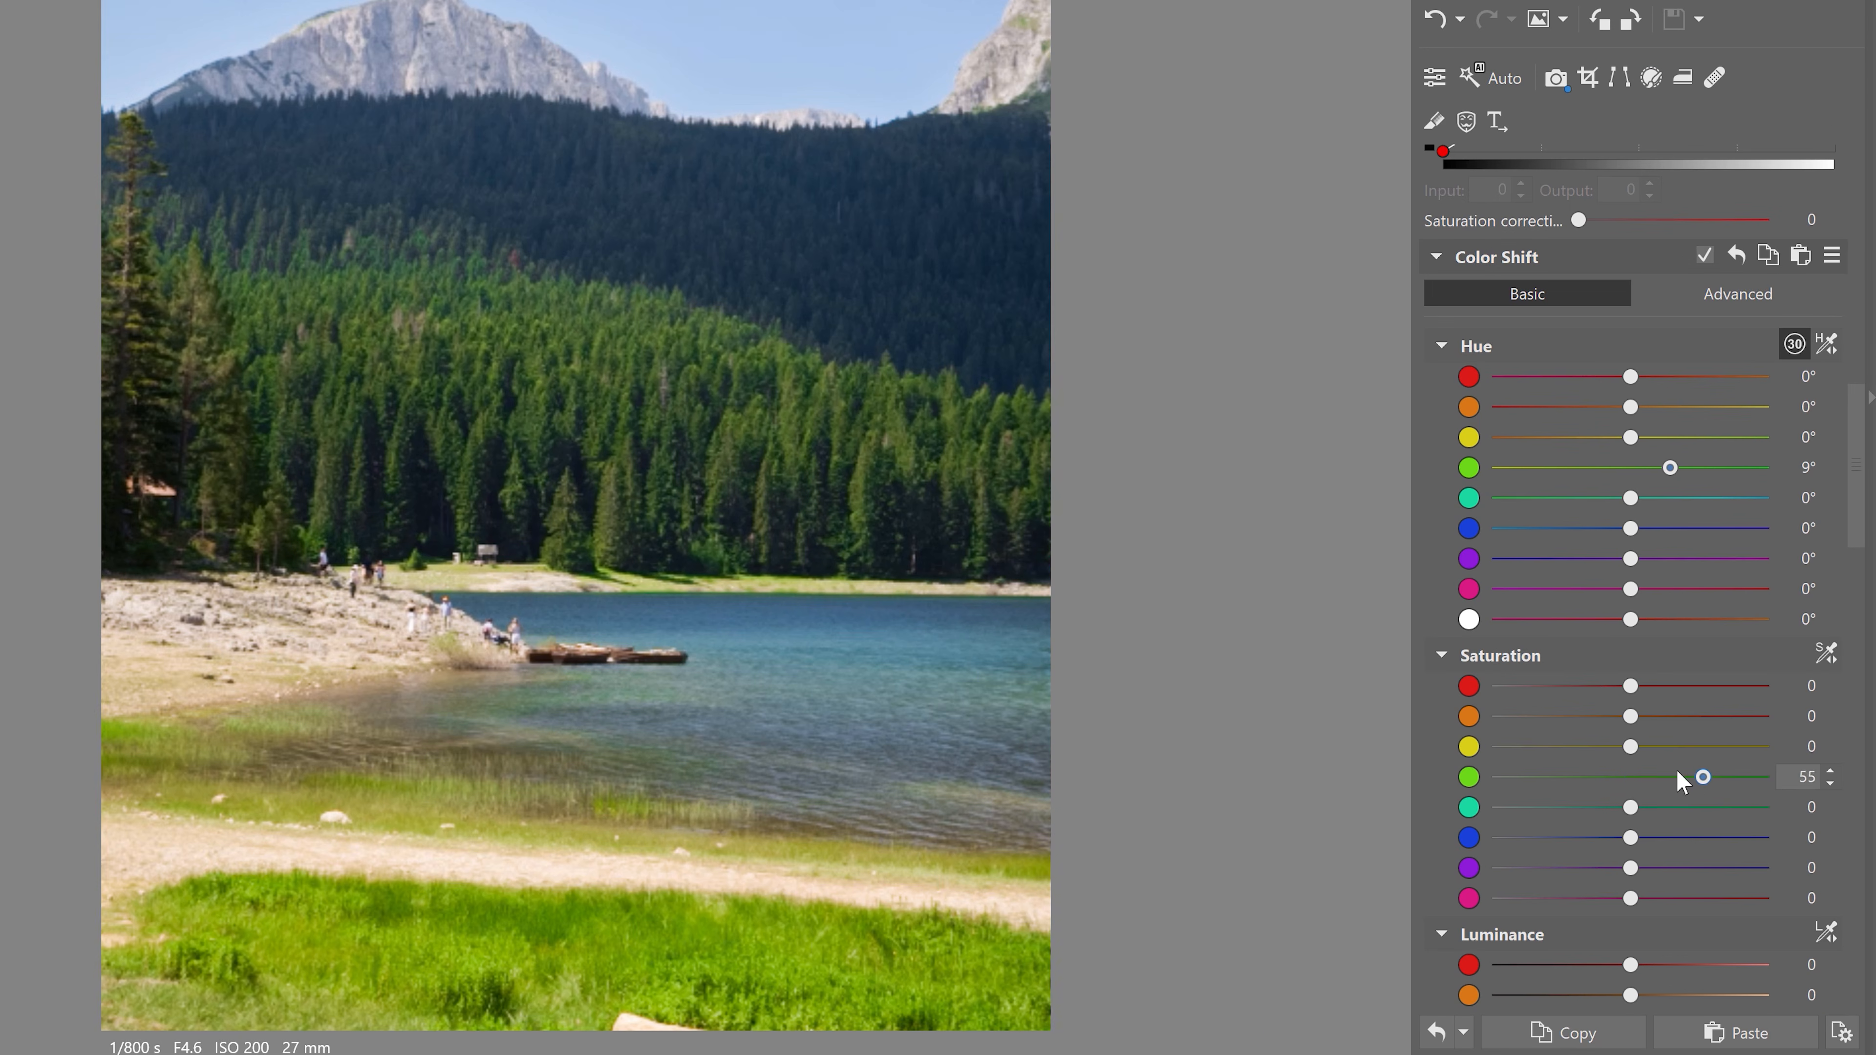
left_click_drag(1678, 772, 1618, 817)
scroll(1642, 780, "down", 3)
scroll(1699, 650, "up", 4)
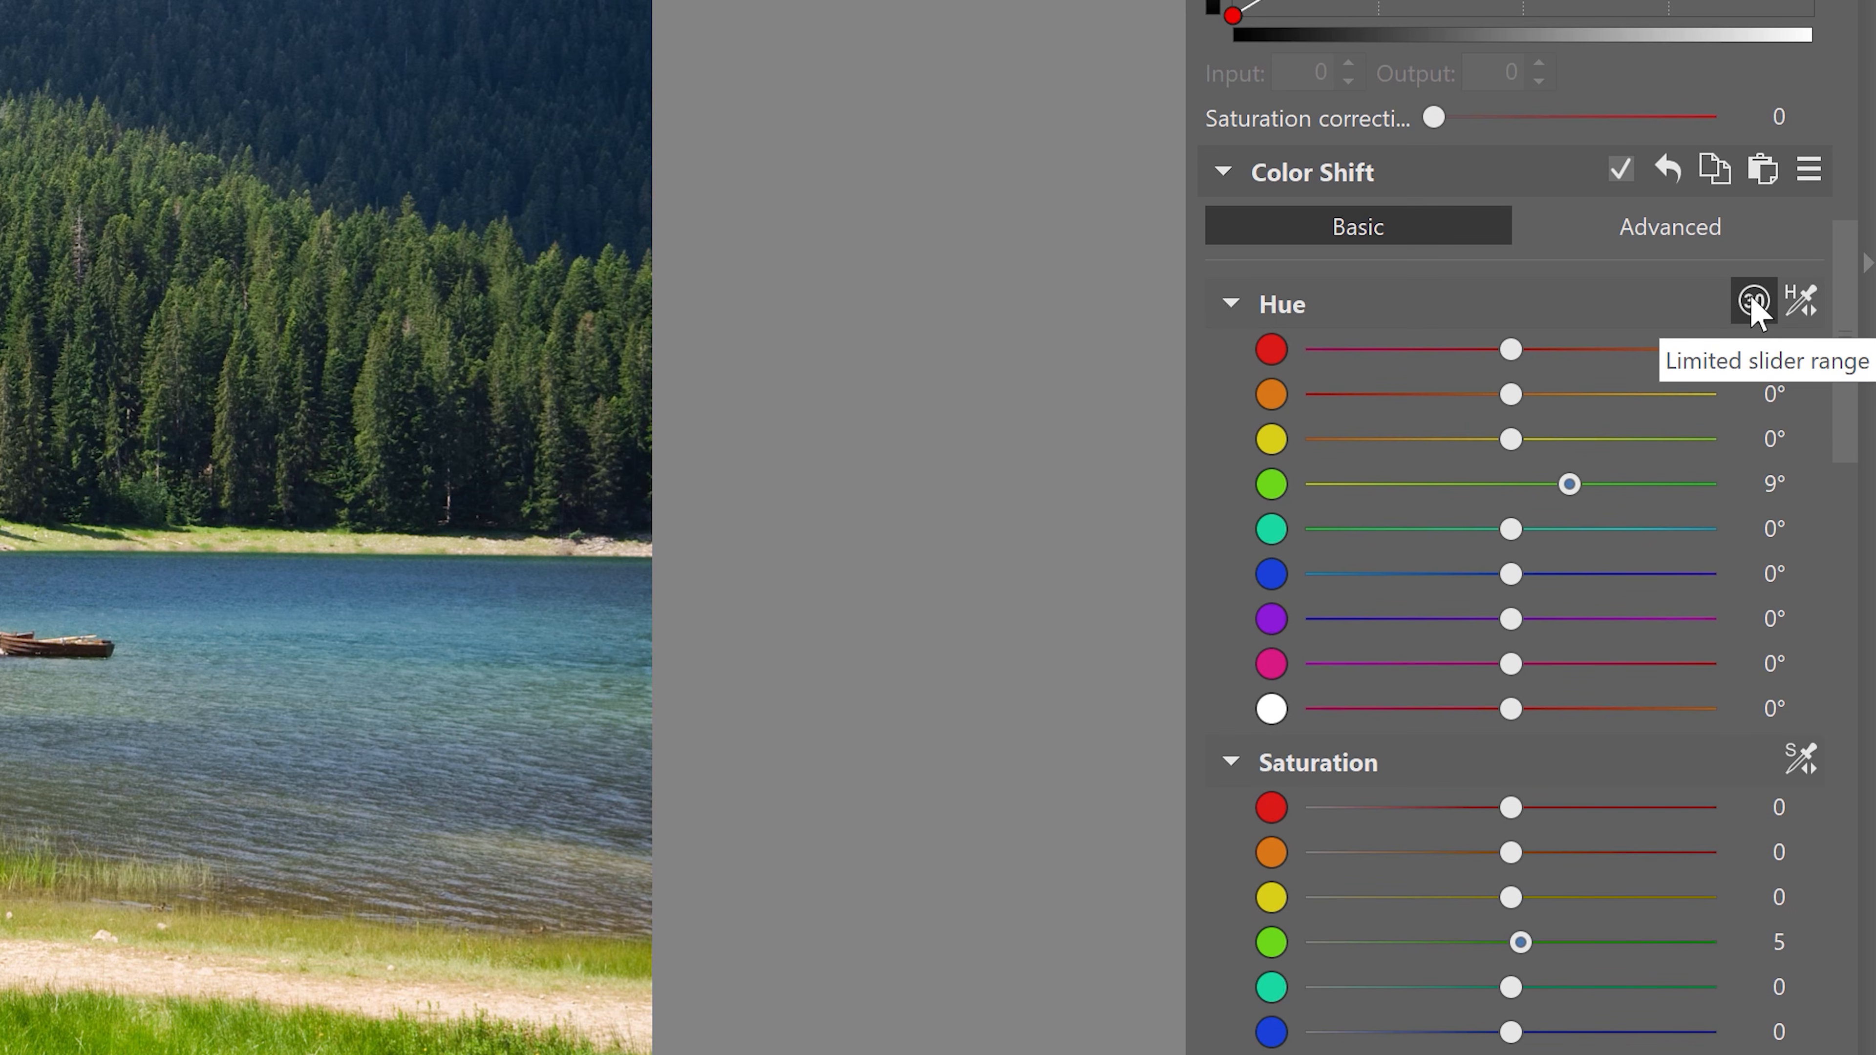
Try a green hue shift of 34° with the limited slider range off, and restore the default hue and limited range
left_click(1753, 300)
left_click_drag(1522, 484, 1561, 484)
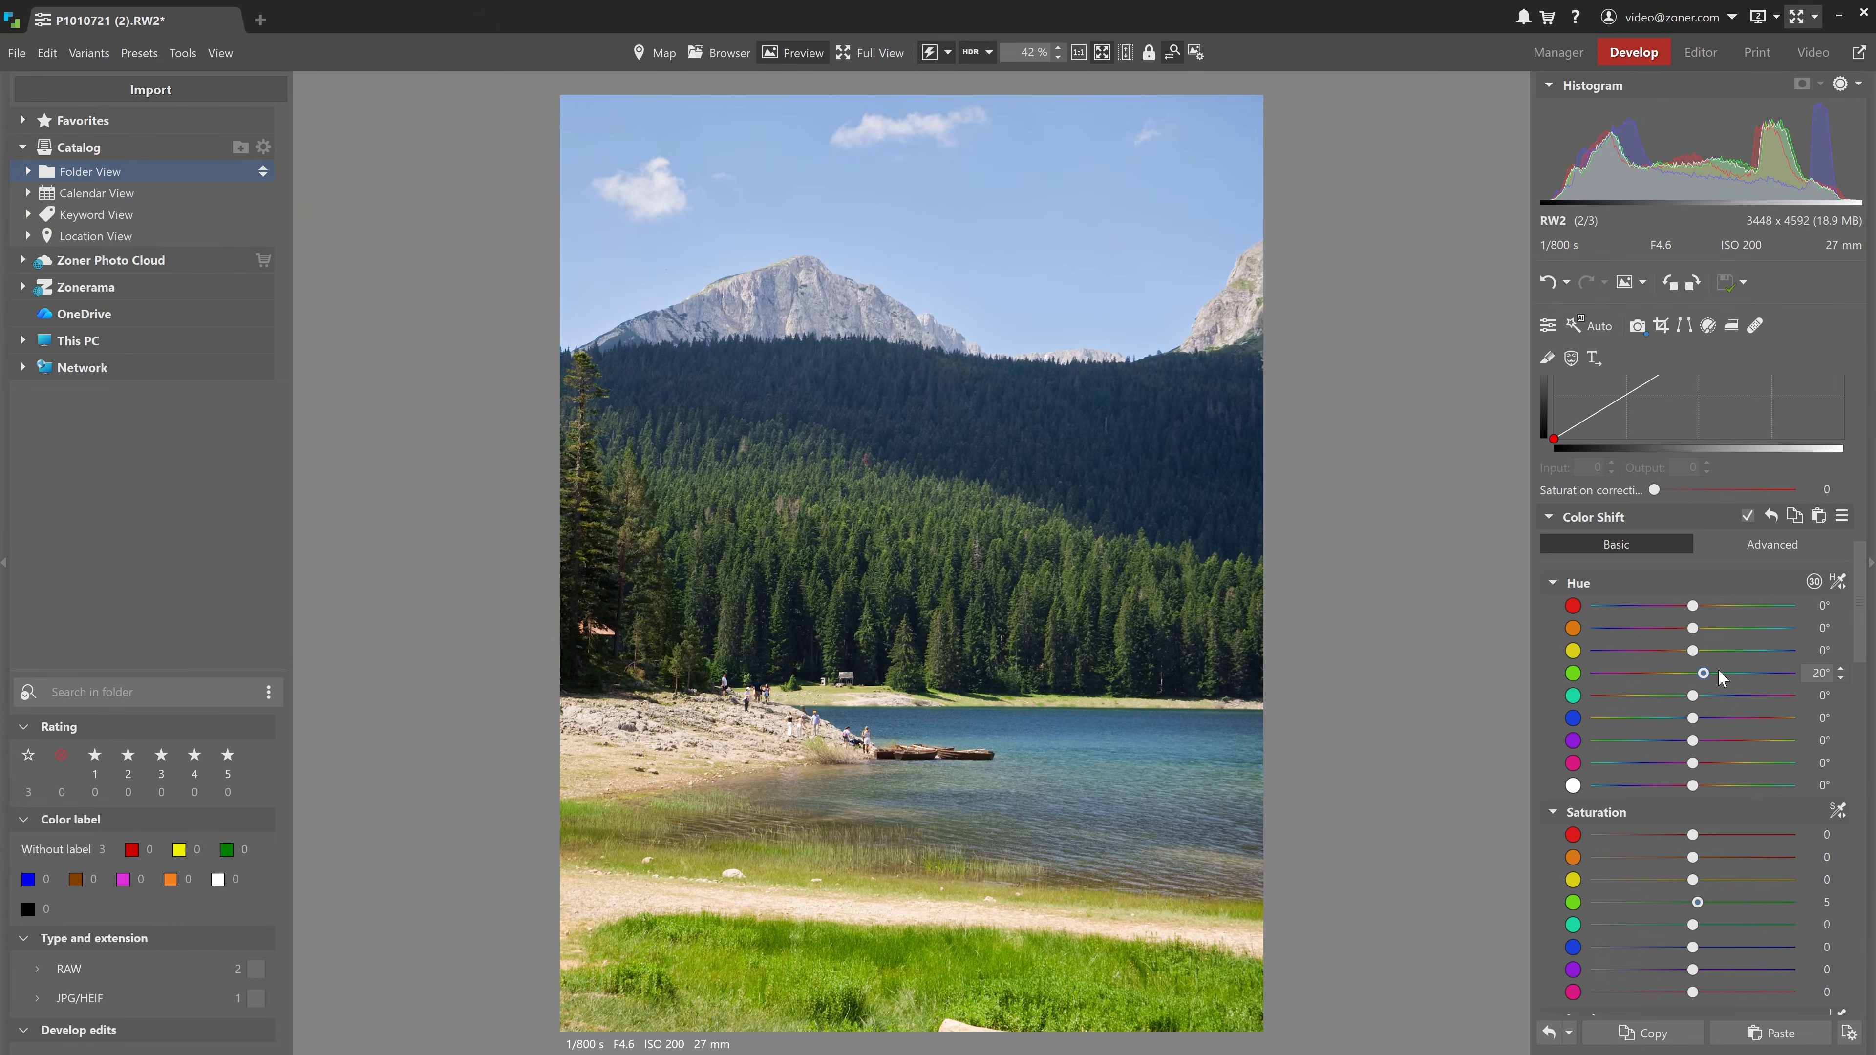
mouse_move(1719, 671)
left_mouse_down()
mouse_move(1761, 667)
mouse_move(1640, 678)
mouse_move(1715, 673)
left_mouse_up()
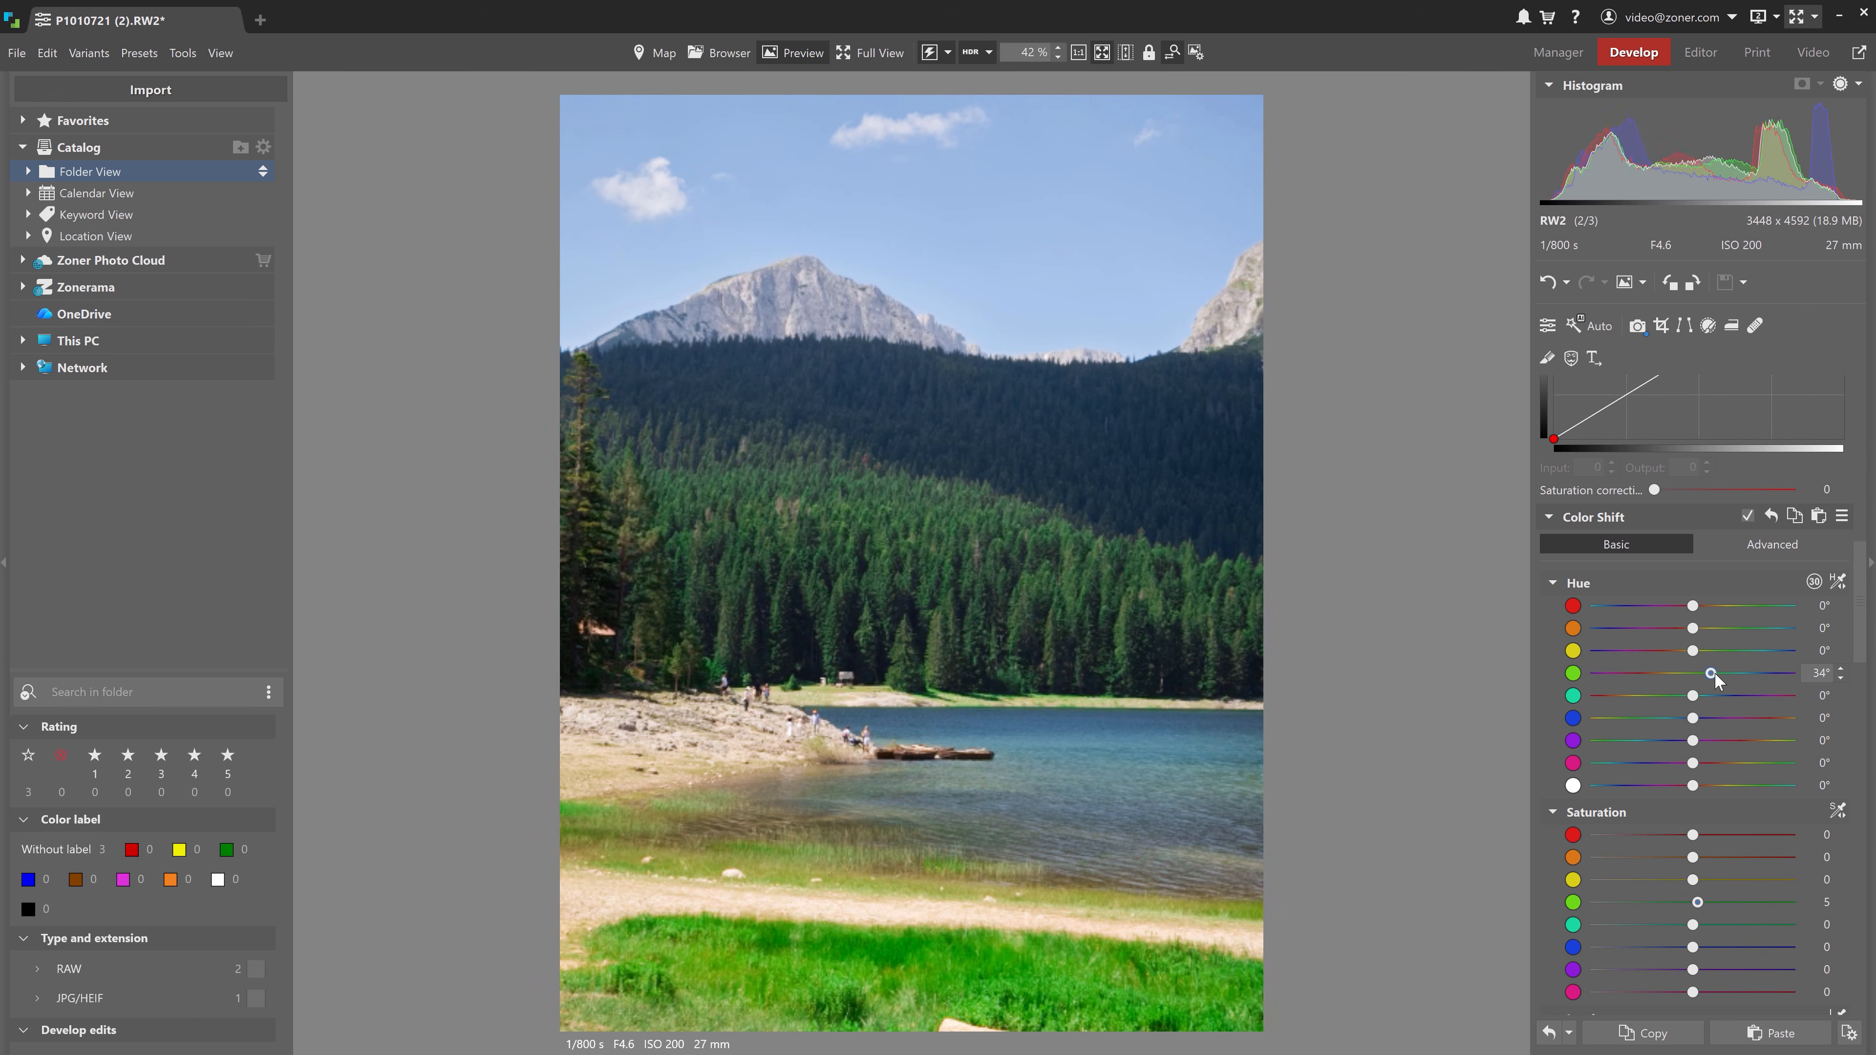
double_click(1713, 673)
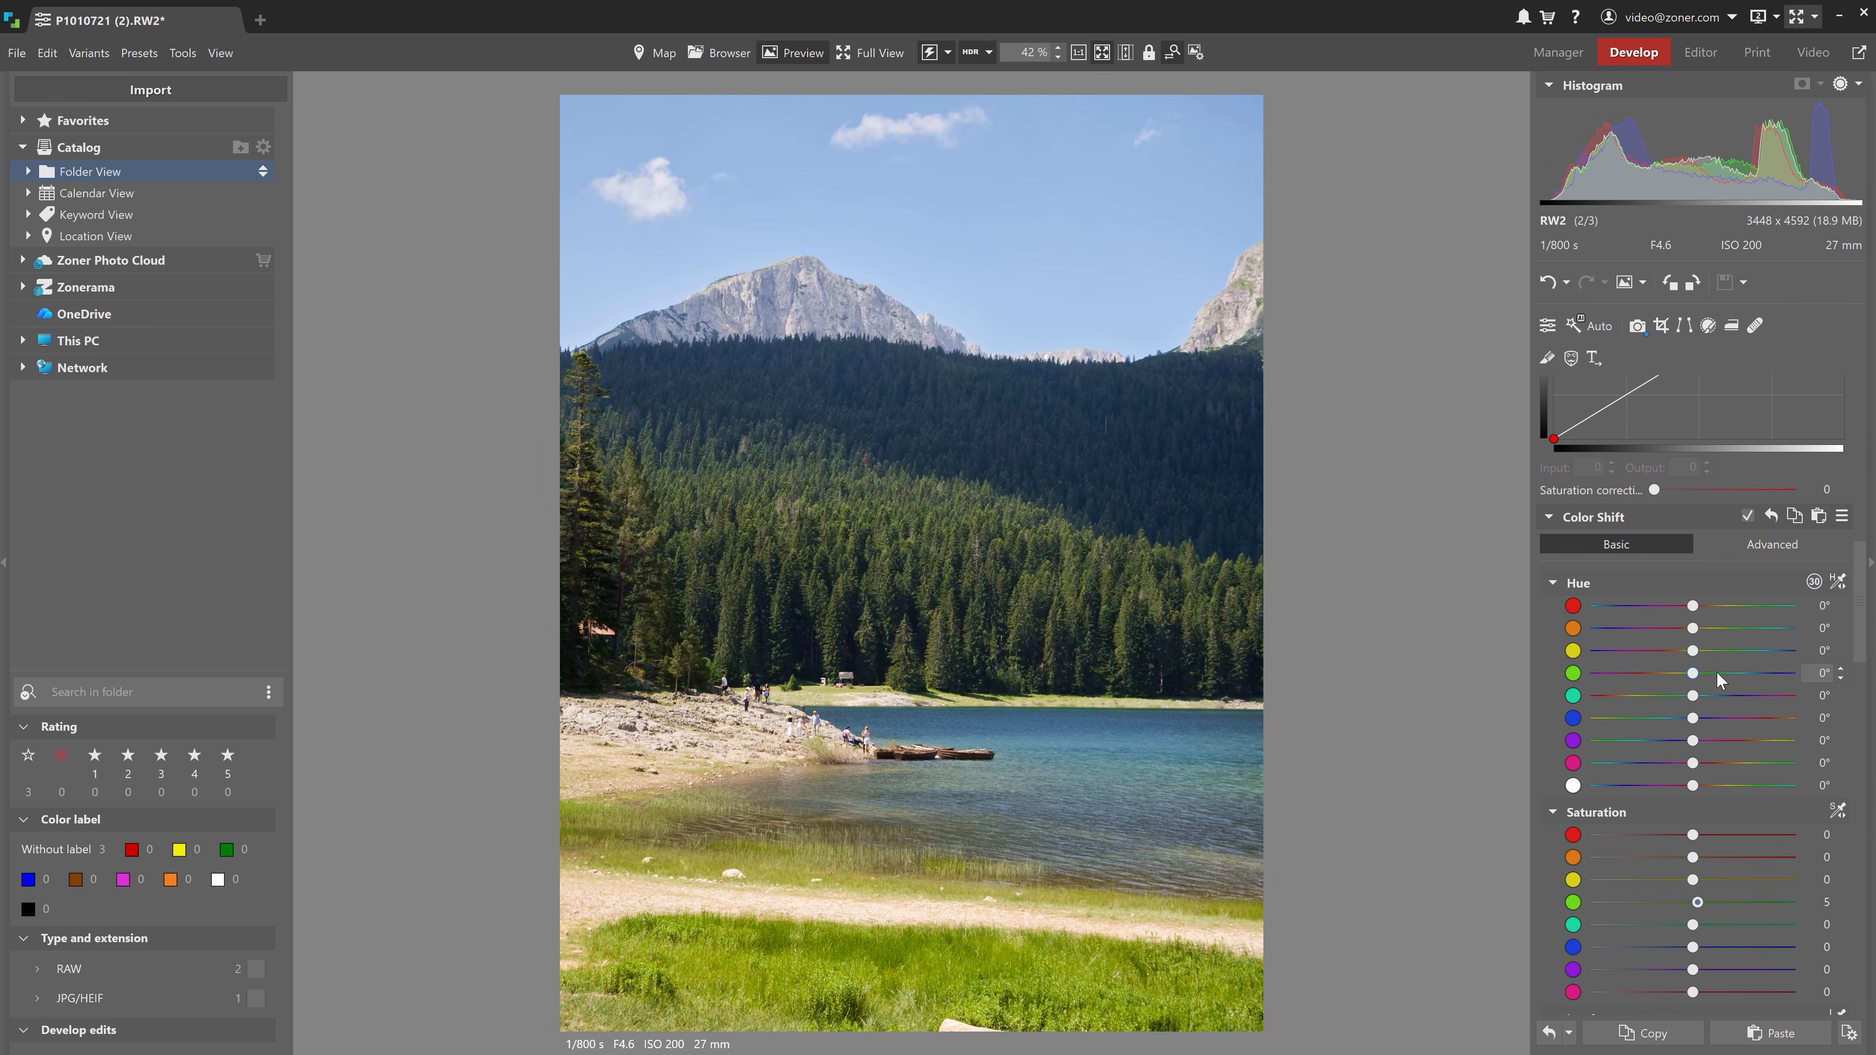
left_click(1808, 582)
Set the green hue to 4° and shift the sky's blue hue to -5° using the hue picker on the image
mouse_move(1693, 672)
left_mouse_down()
mouse_move(1721, 676)
mouse_move(1654, 676)
mouse_move(1712, 683)
left_mouse_up()
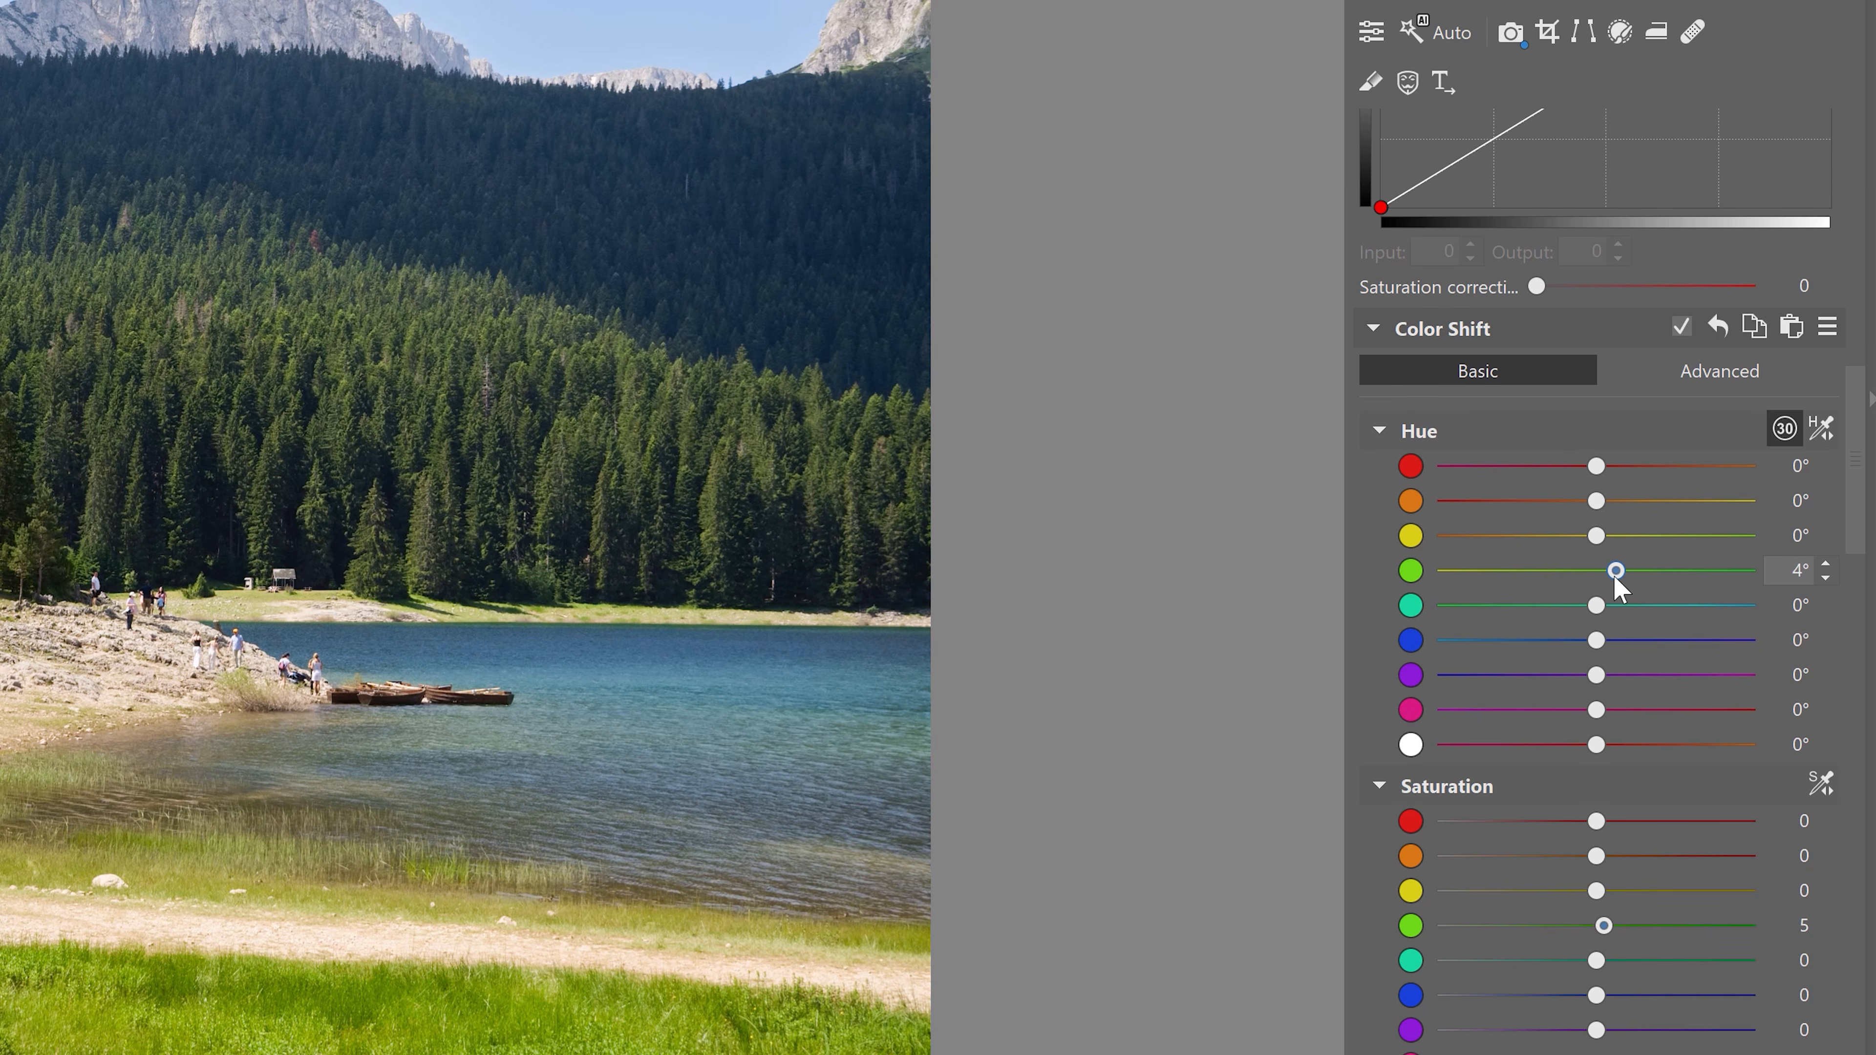
left_click(1822, 429)
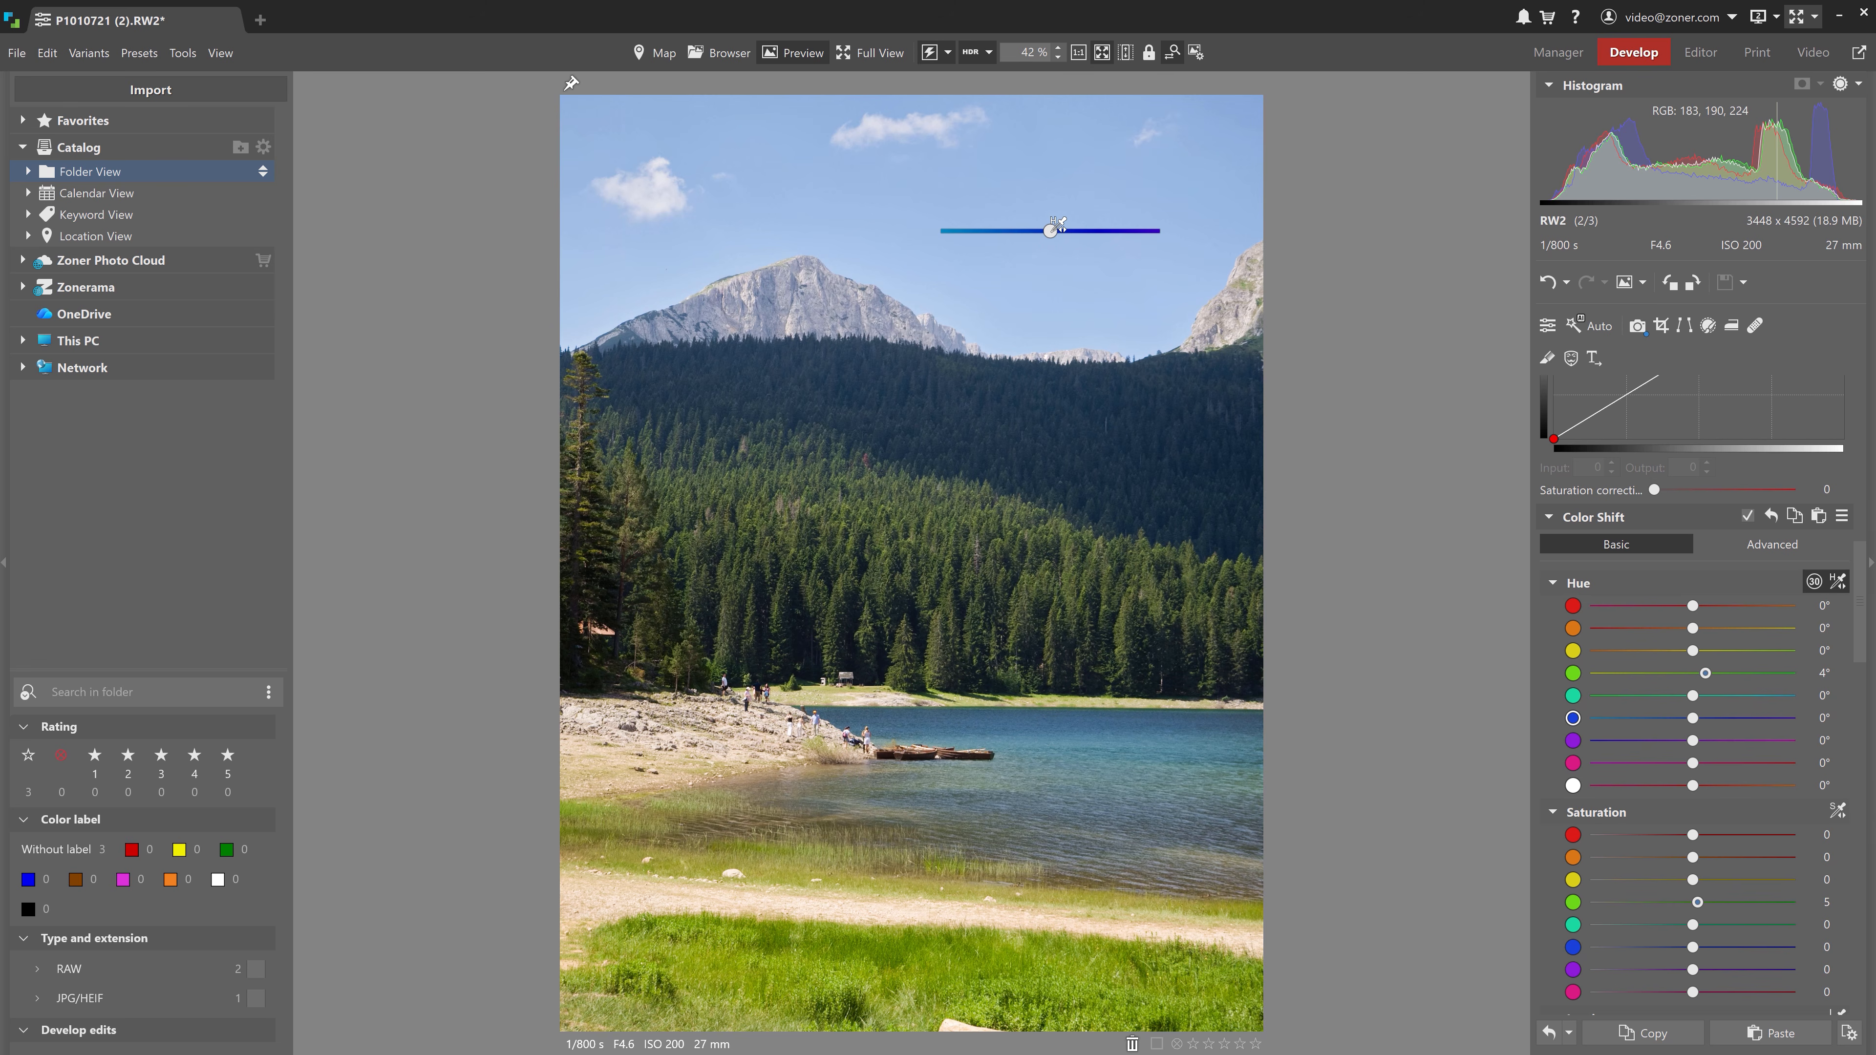
mouse_move(1056, 226)
left_mouse_down()
mouse_move(1076, 230)
mouse_move(1032, 231)
left_mouse_up()
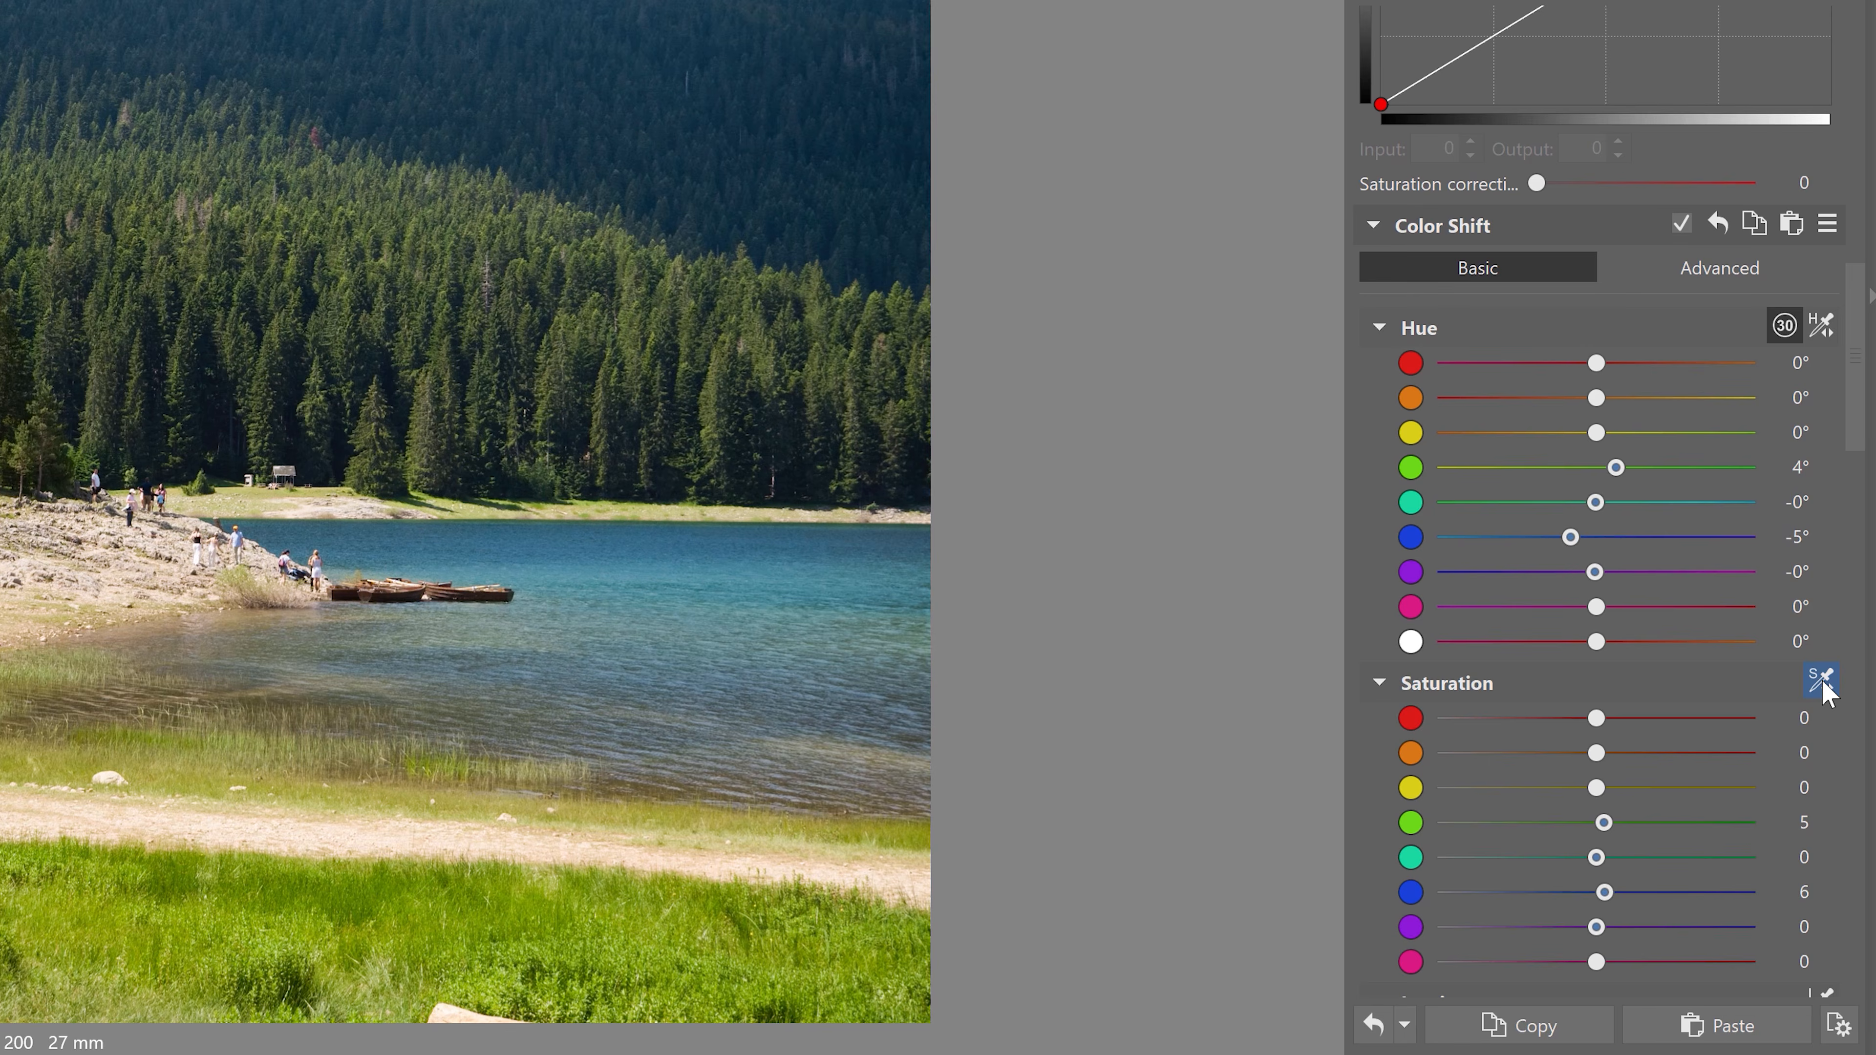
Switch Color Shift to the Advanced mode and open the portrait photo of the woman with sunglasses
left_click(1708, 266)
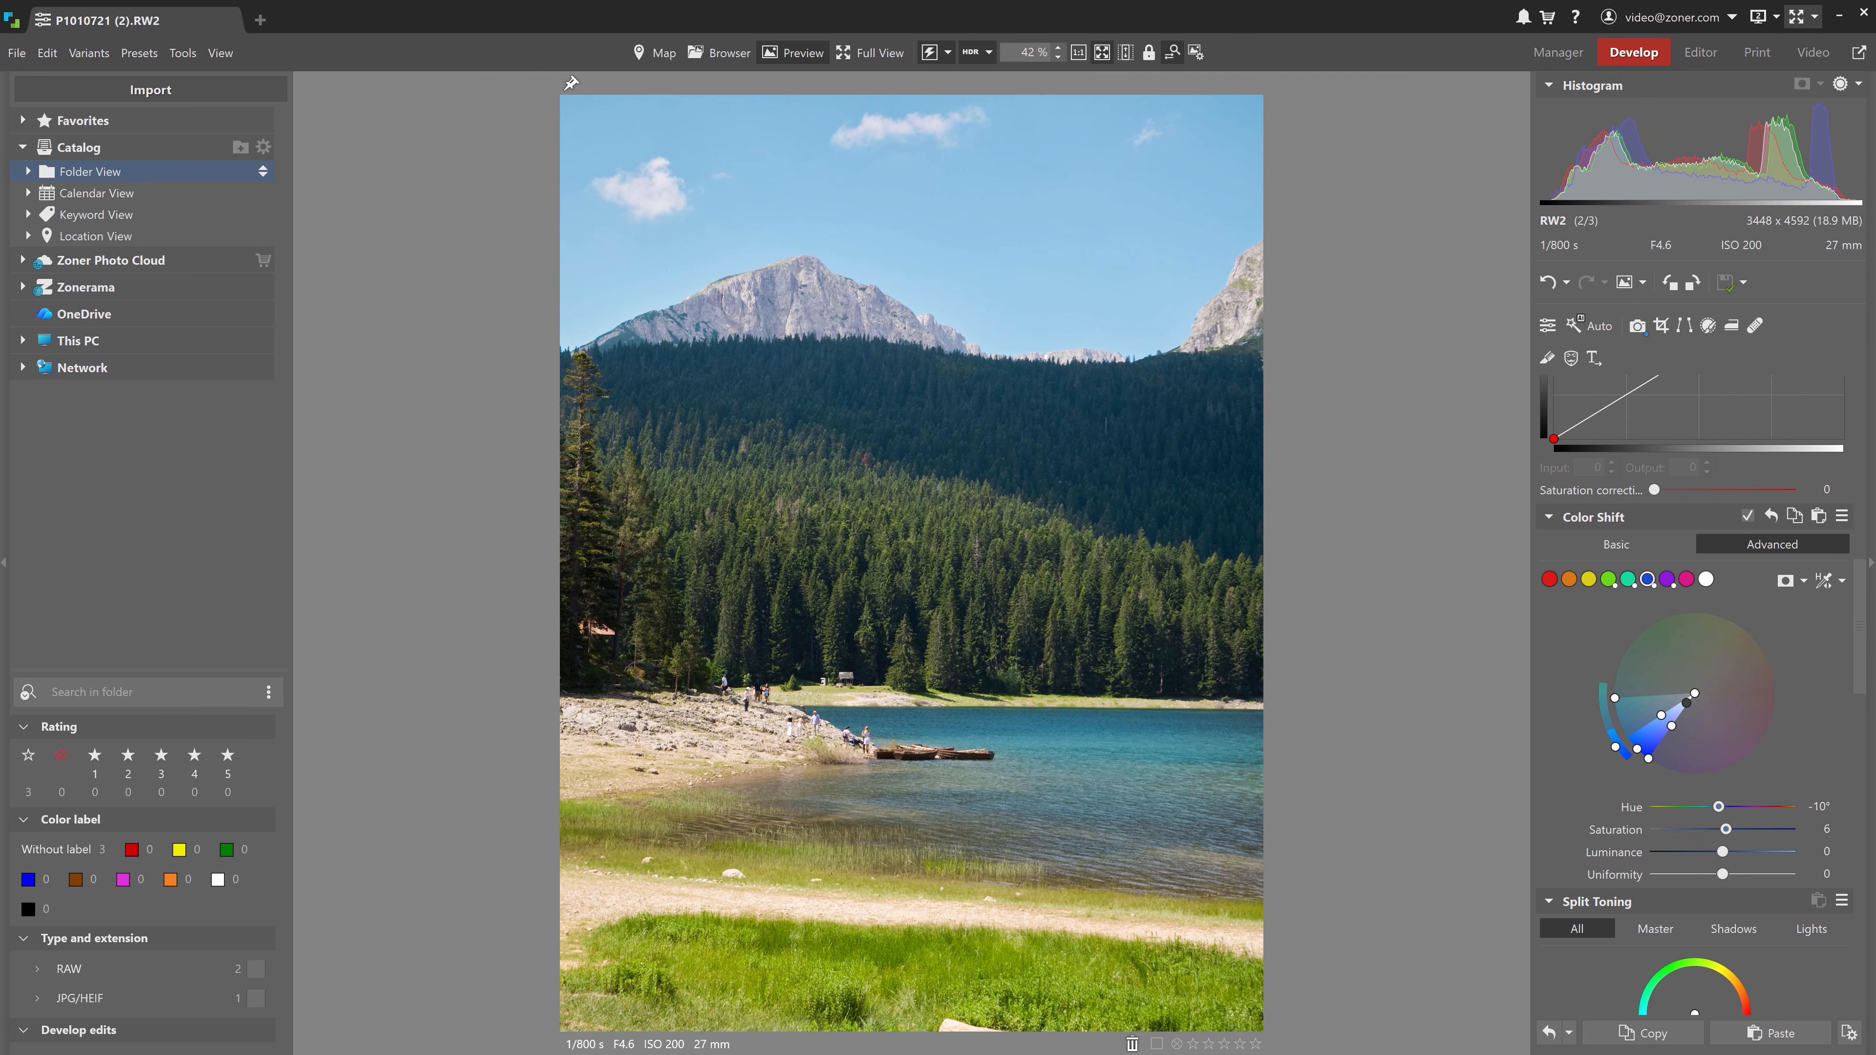
mouse_move(784, 1050)
left_click(381, 966)
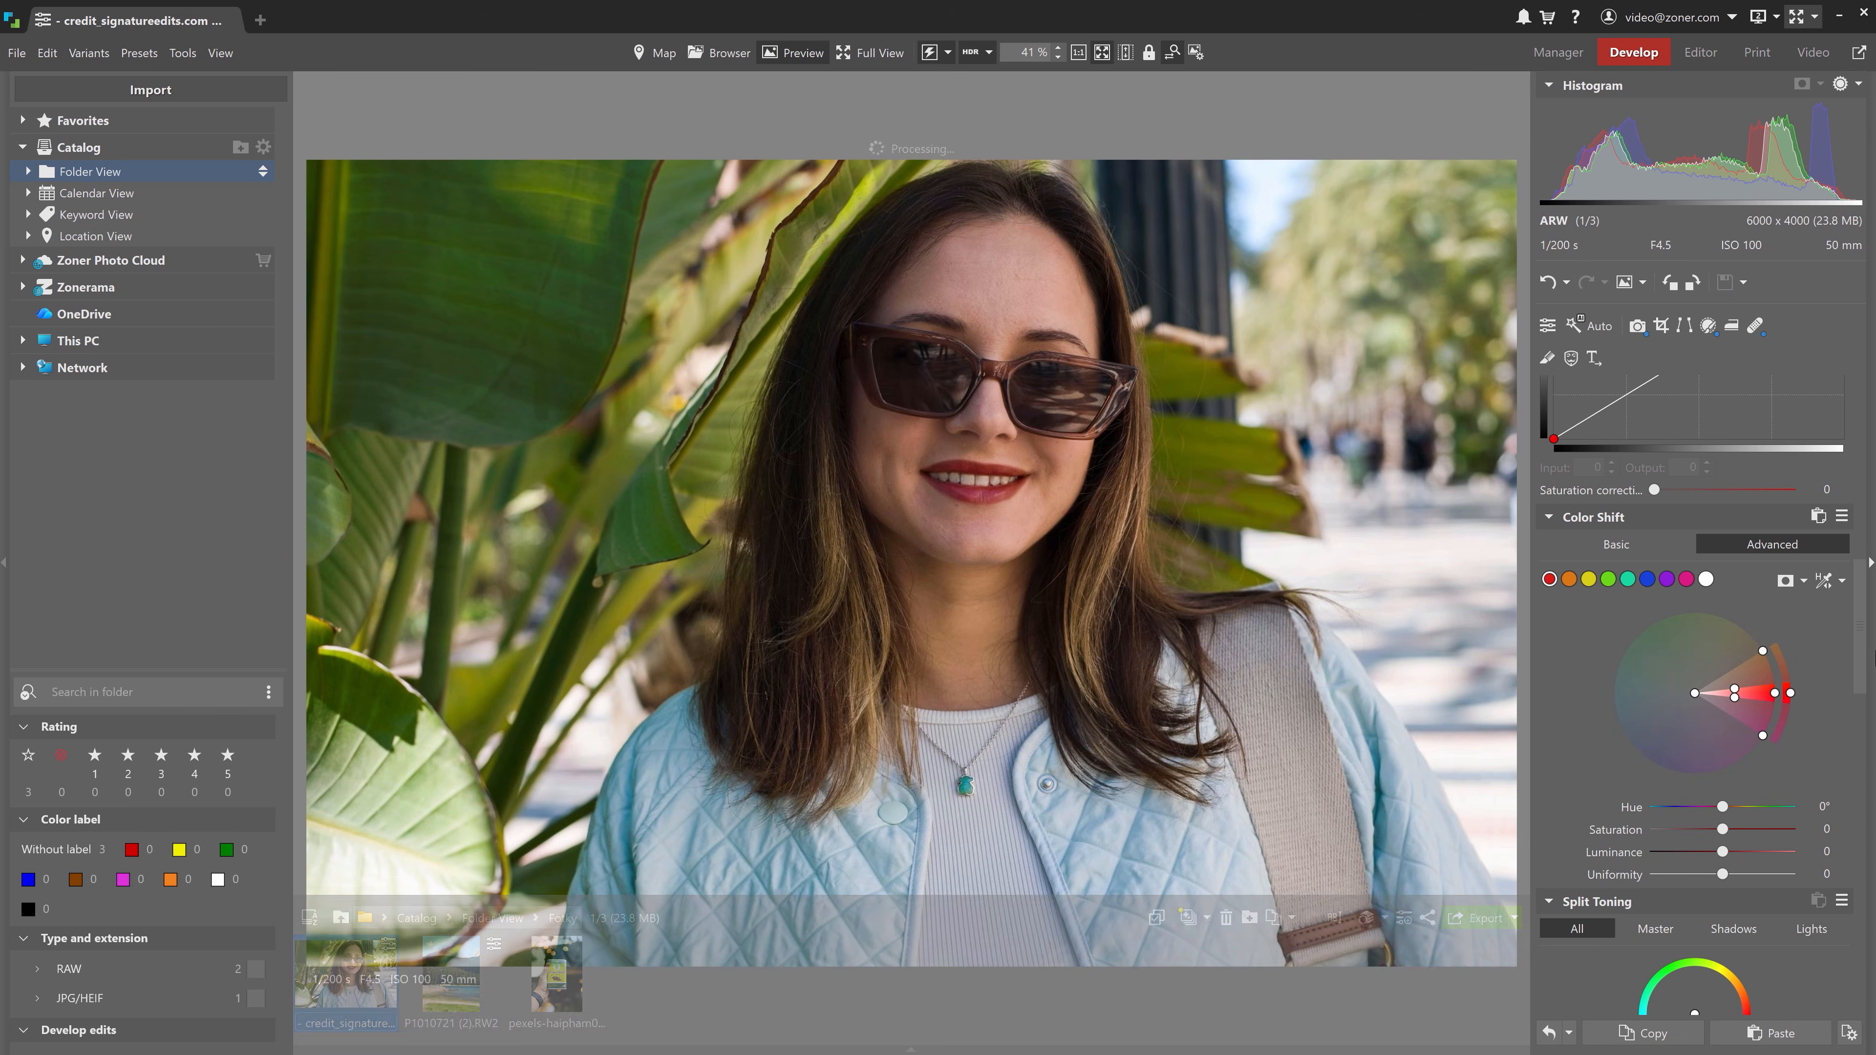
Sample the woman's skin with the hue picker and narrow the orange color range on the wheel with its mask displayed
left_click(1824, 580)
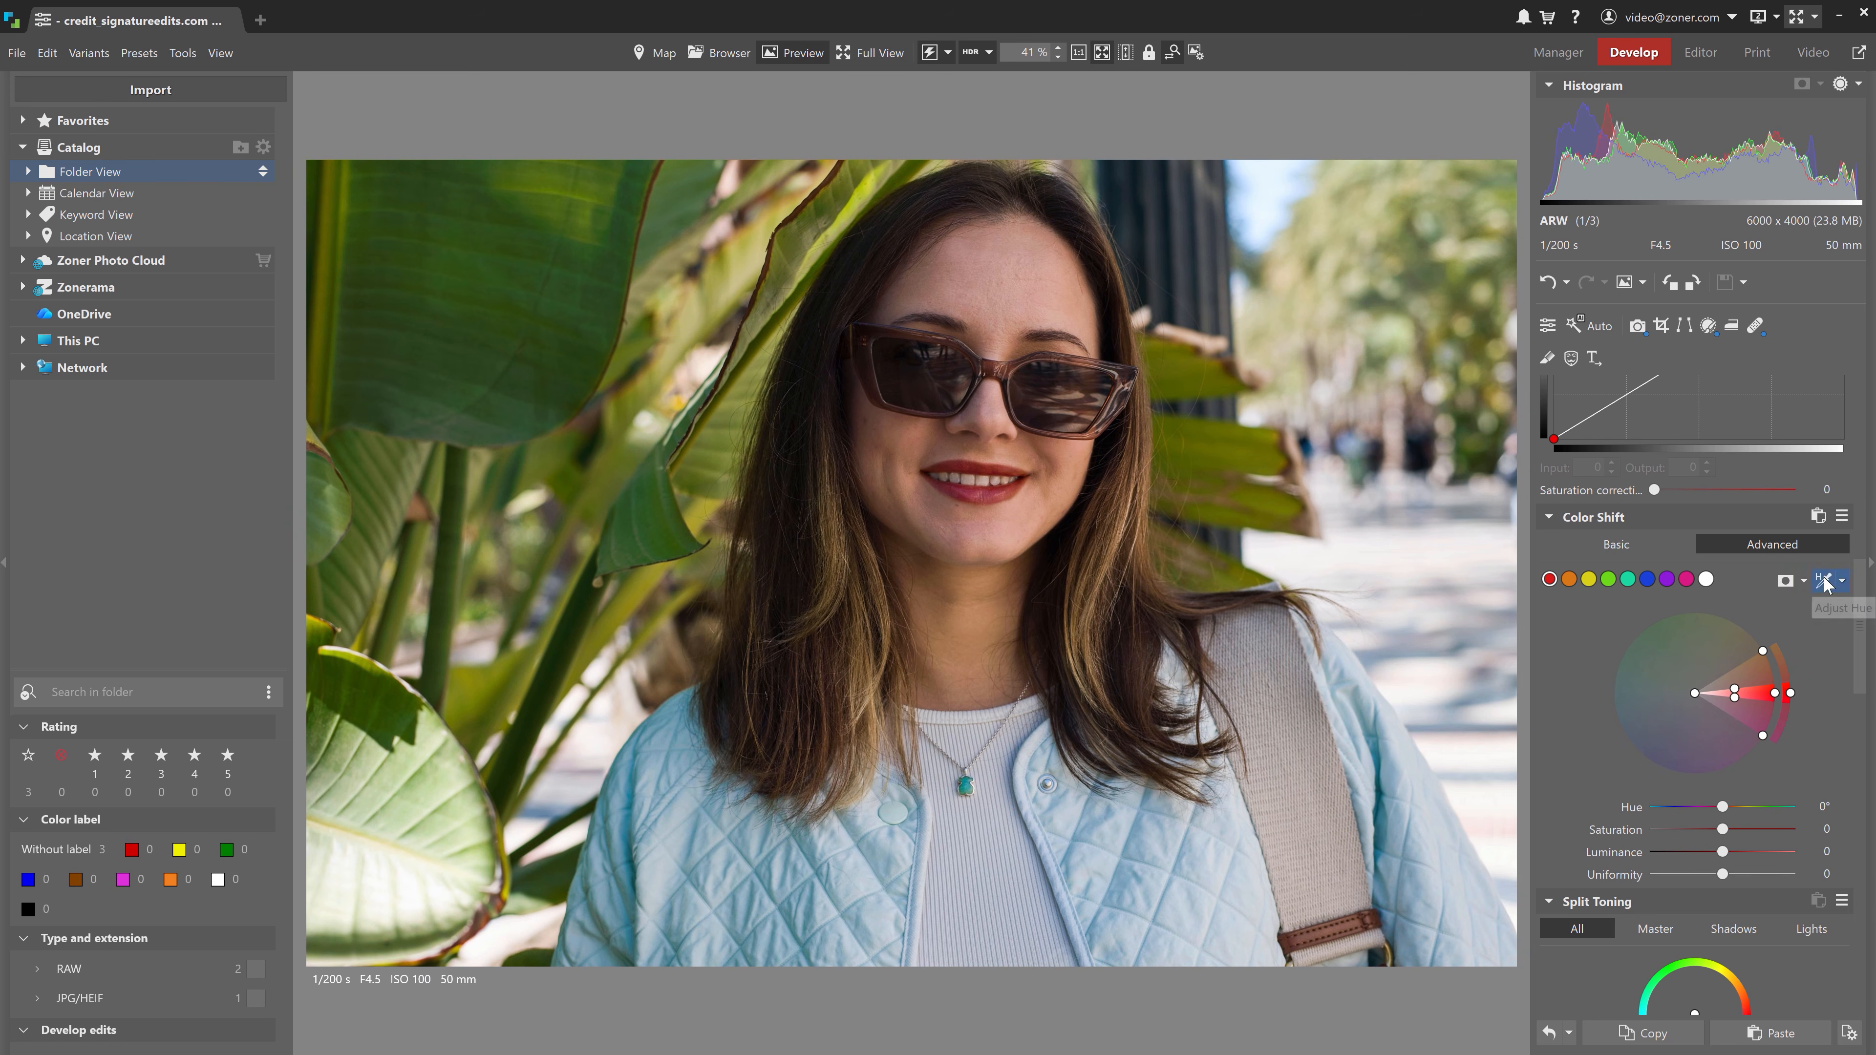
left_click(1062, 318)
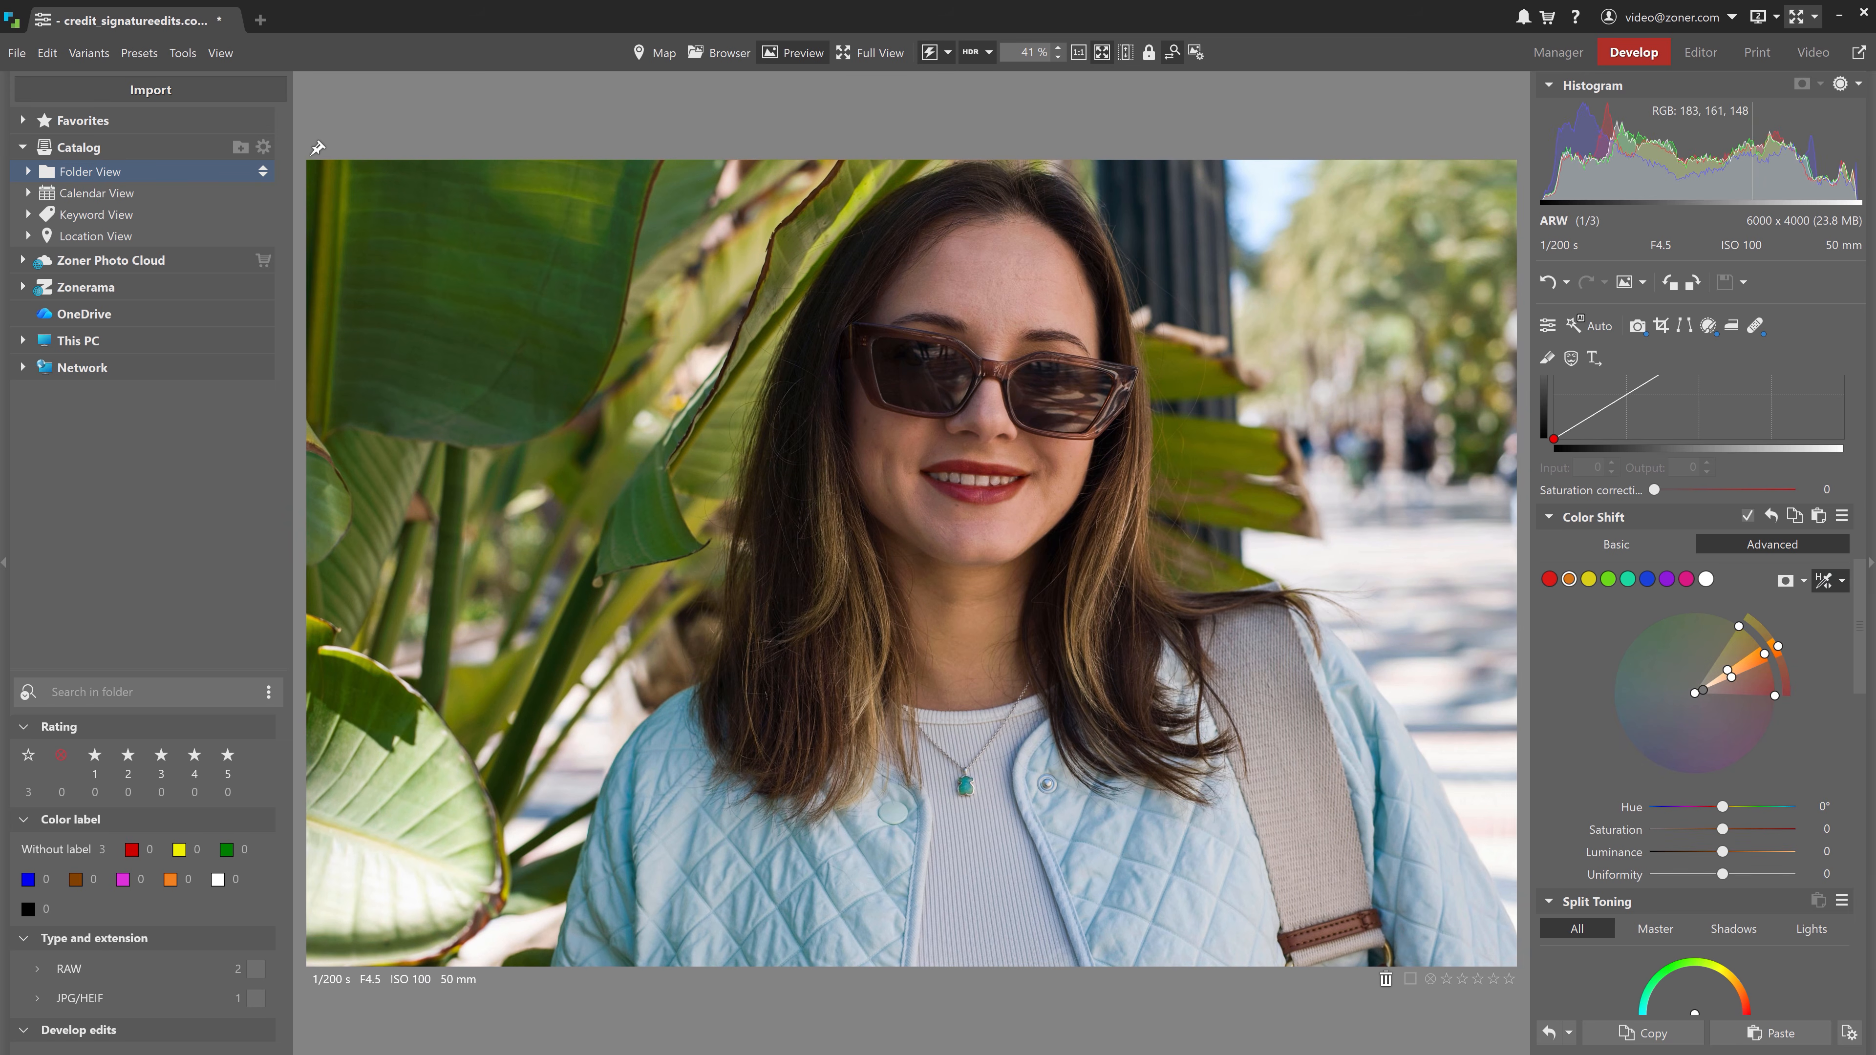
left_click(1784, 583)
left_click_drag(1738, 626, 1778, 683)
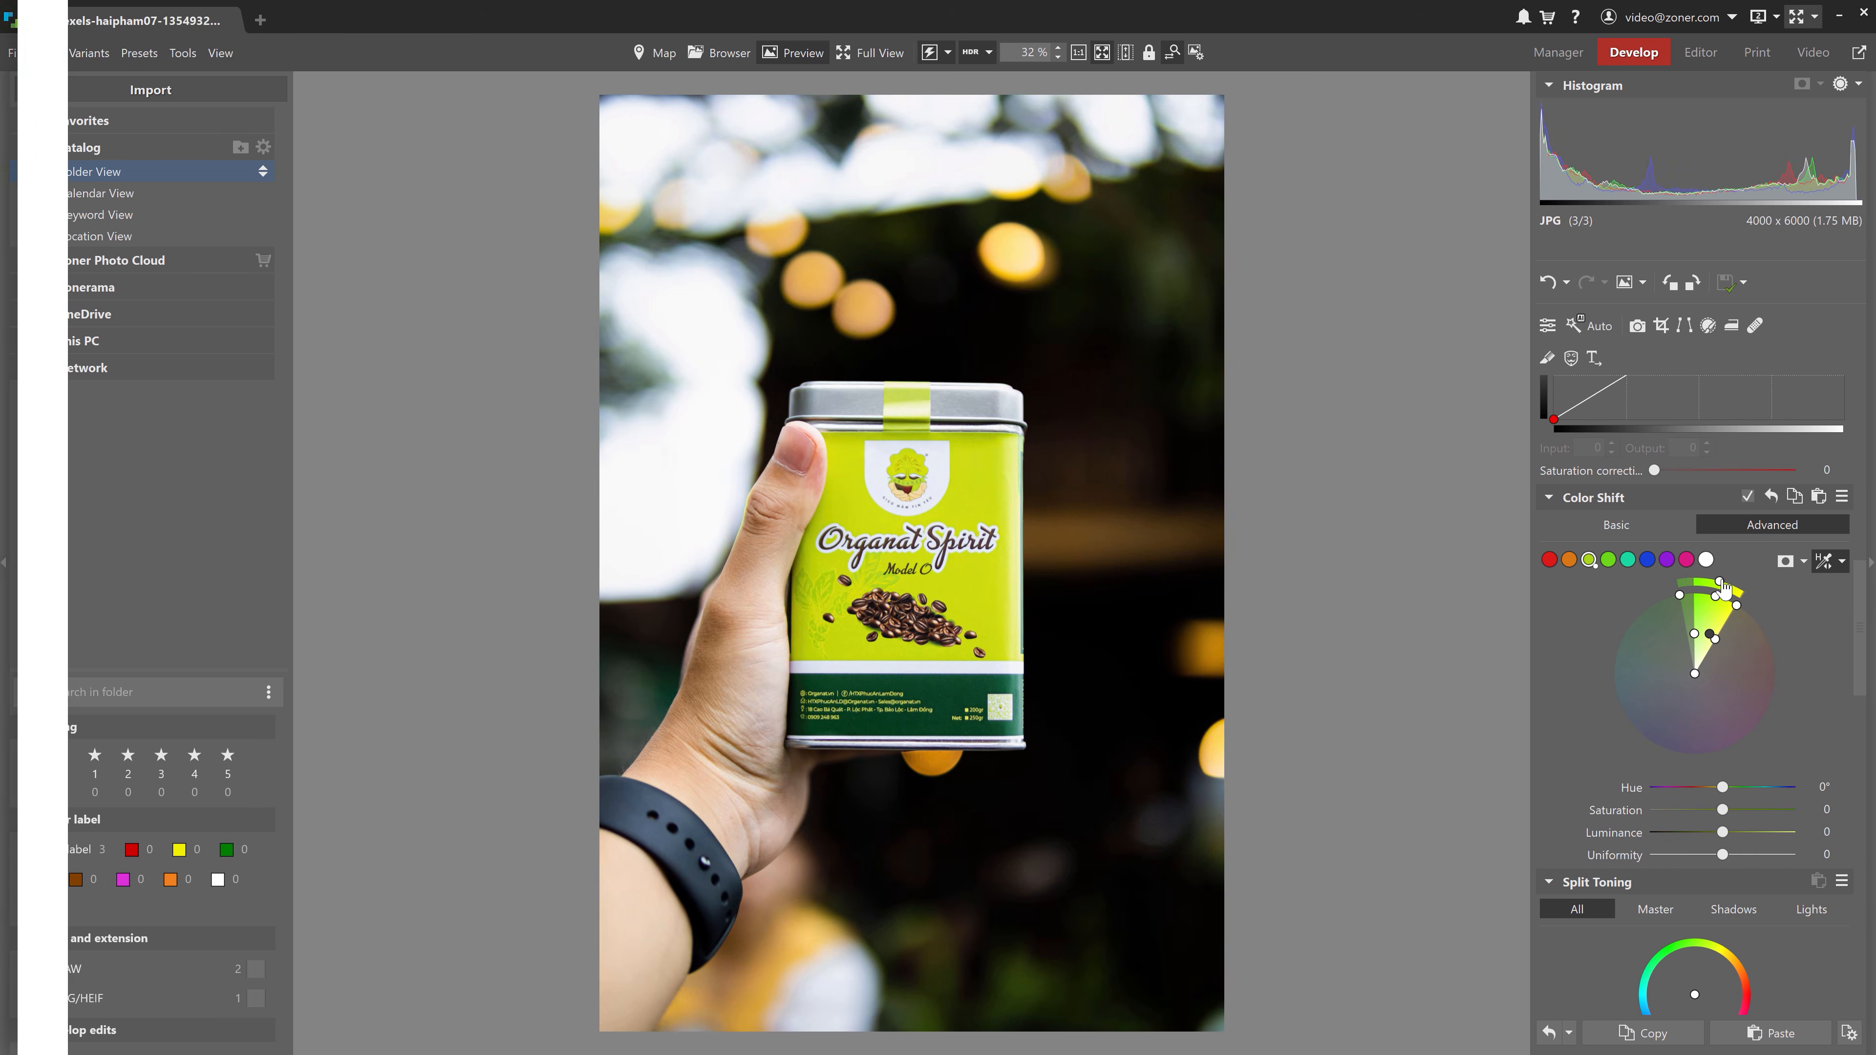
Adjust the yellow color range on the color wheel for the hand-held tin photo
left_click_drag(1726, 586, 1761, 592)
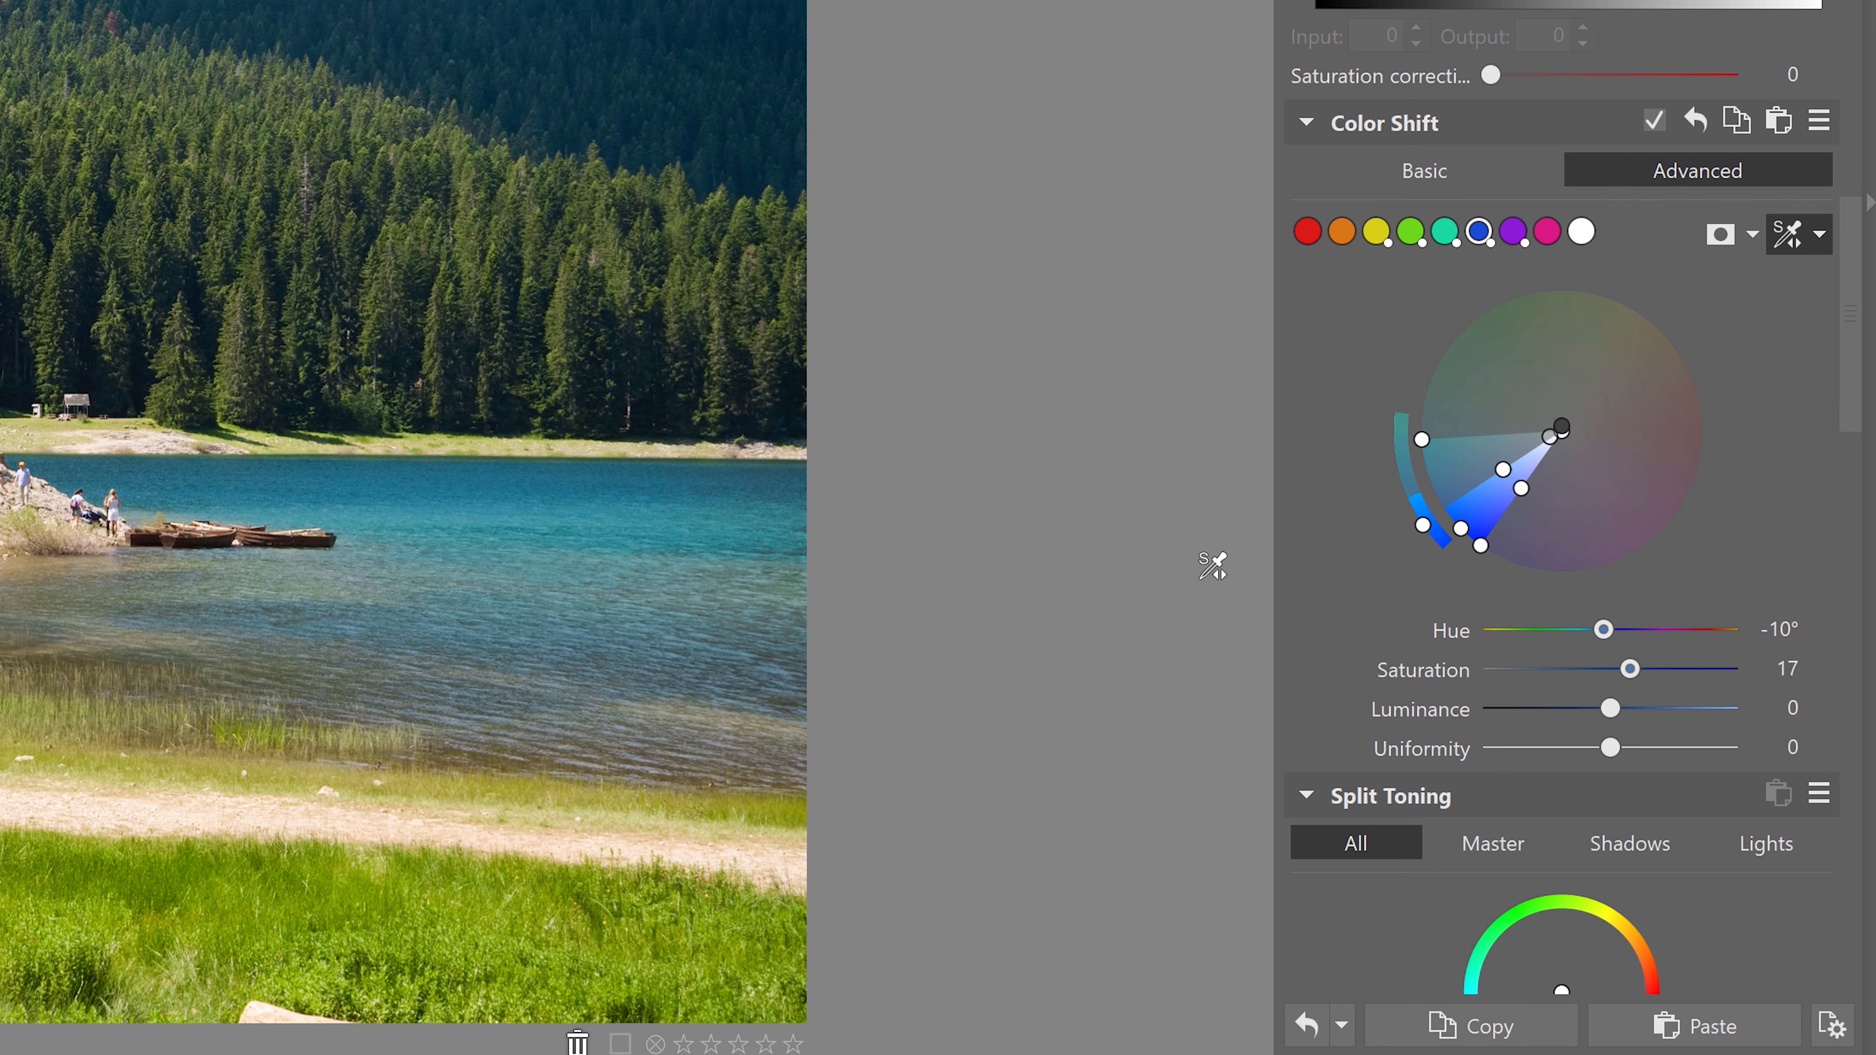
Switch the on-image picker to Luminance and set the lake water's blue luminance to 15
left_click(1819, 235)
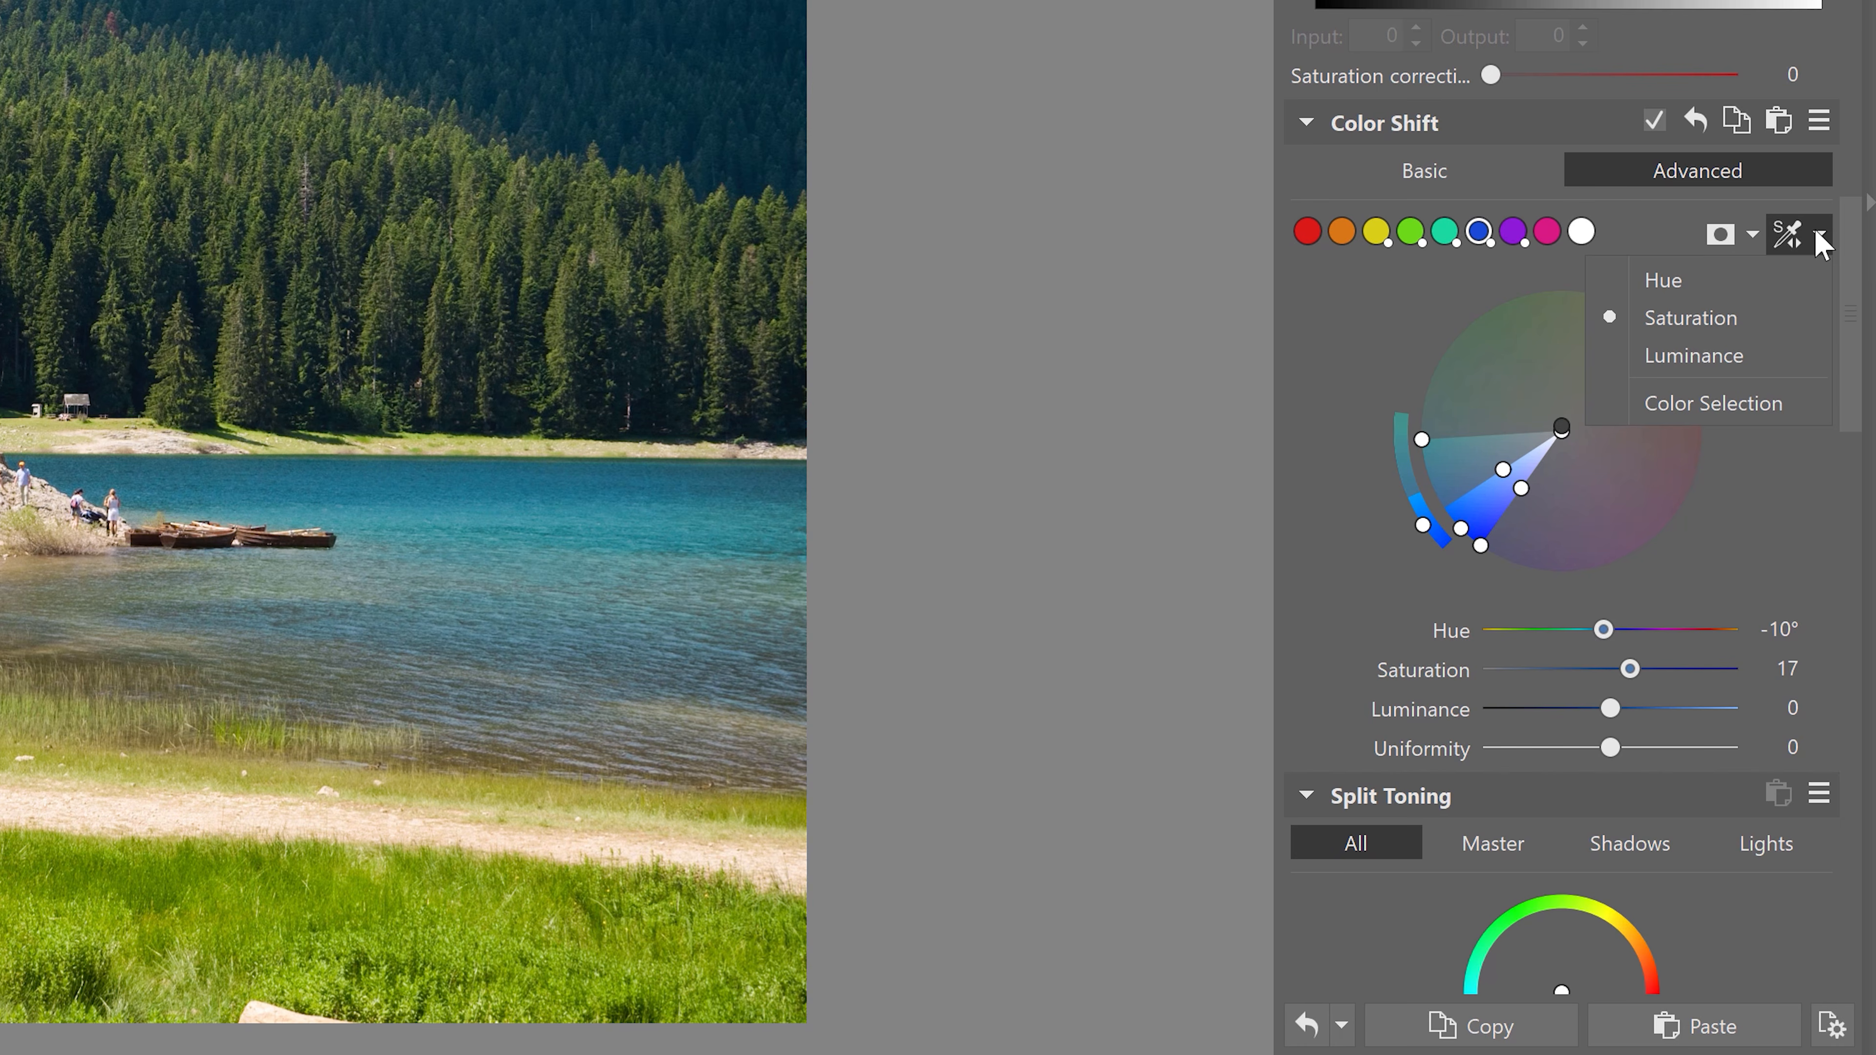
left_click(1729, 366)
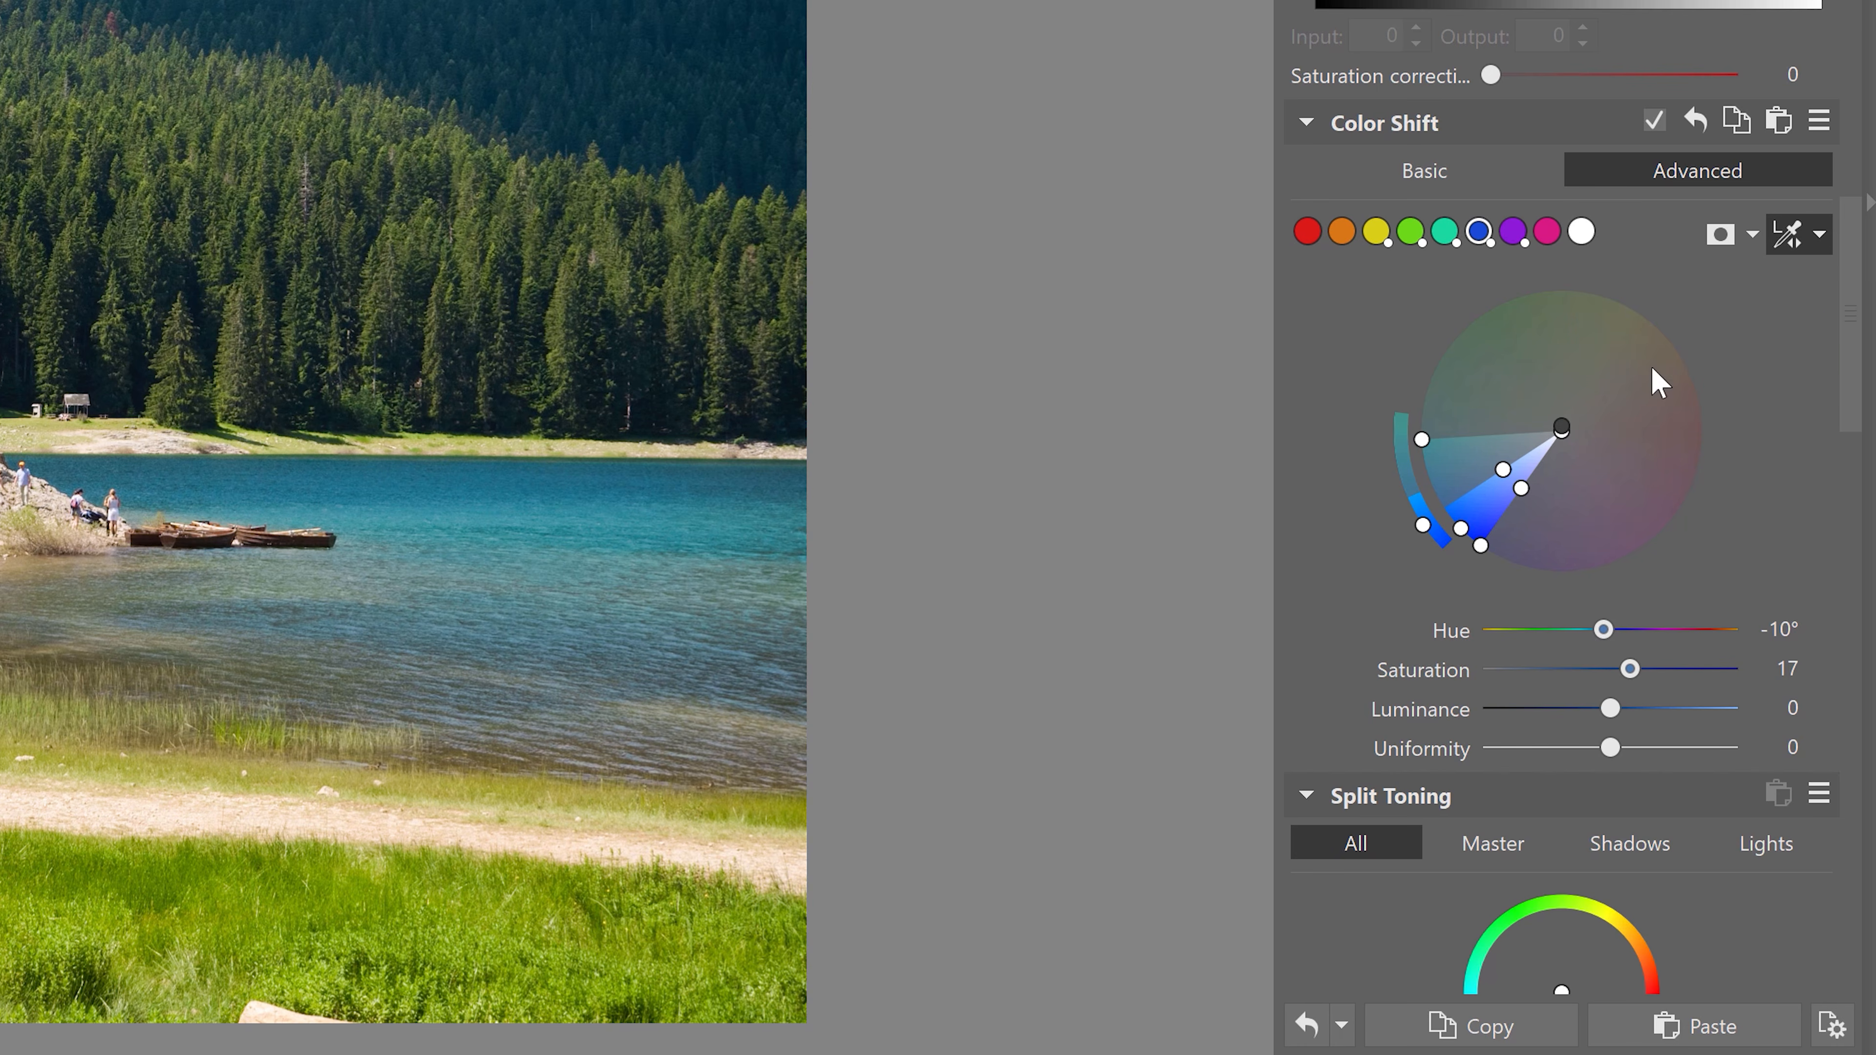
left_click_drag(496, 487, 352, 487)
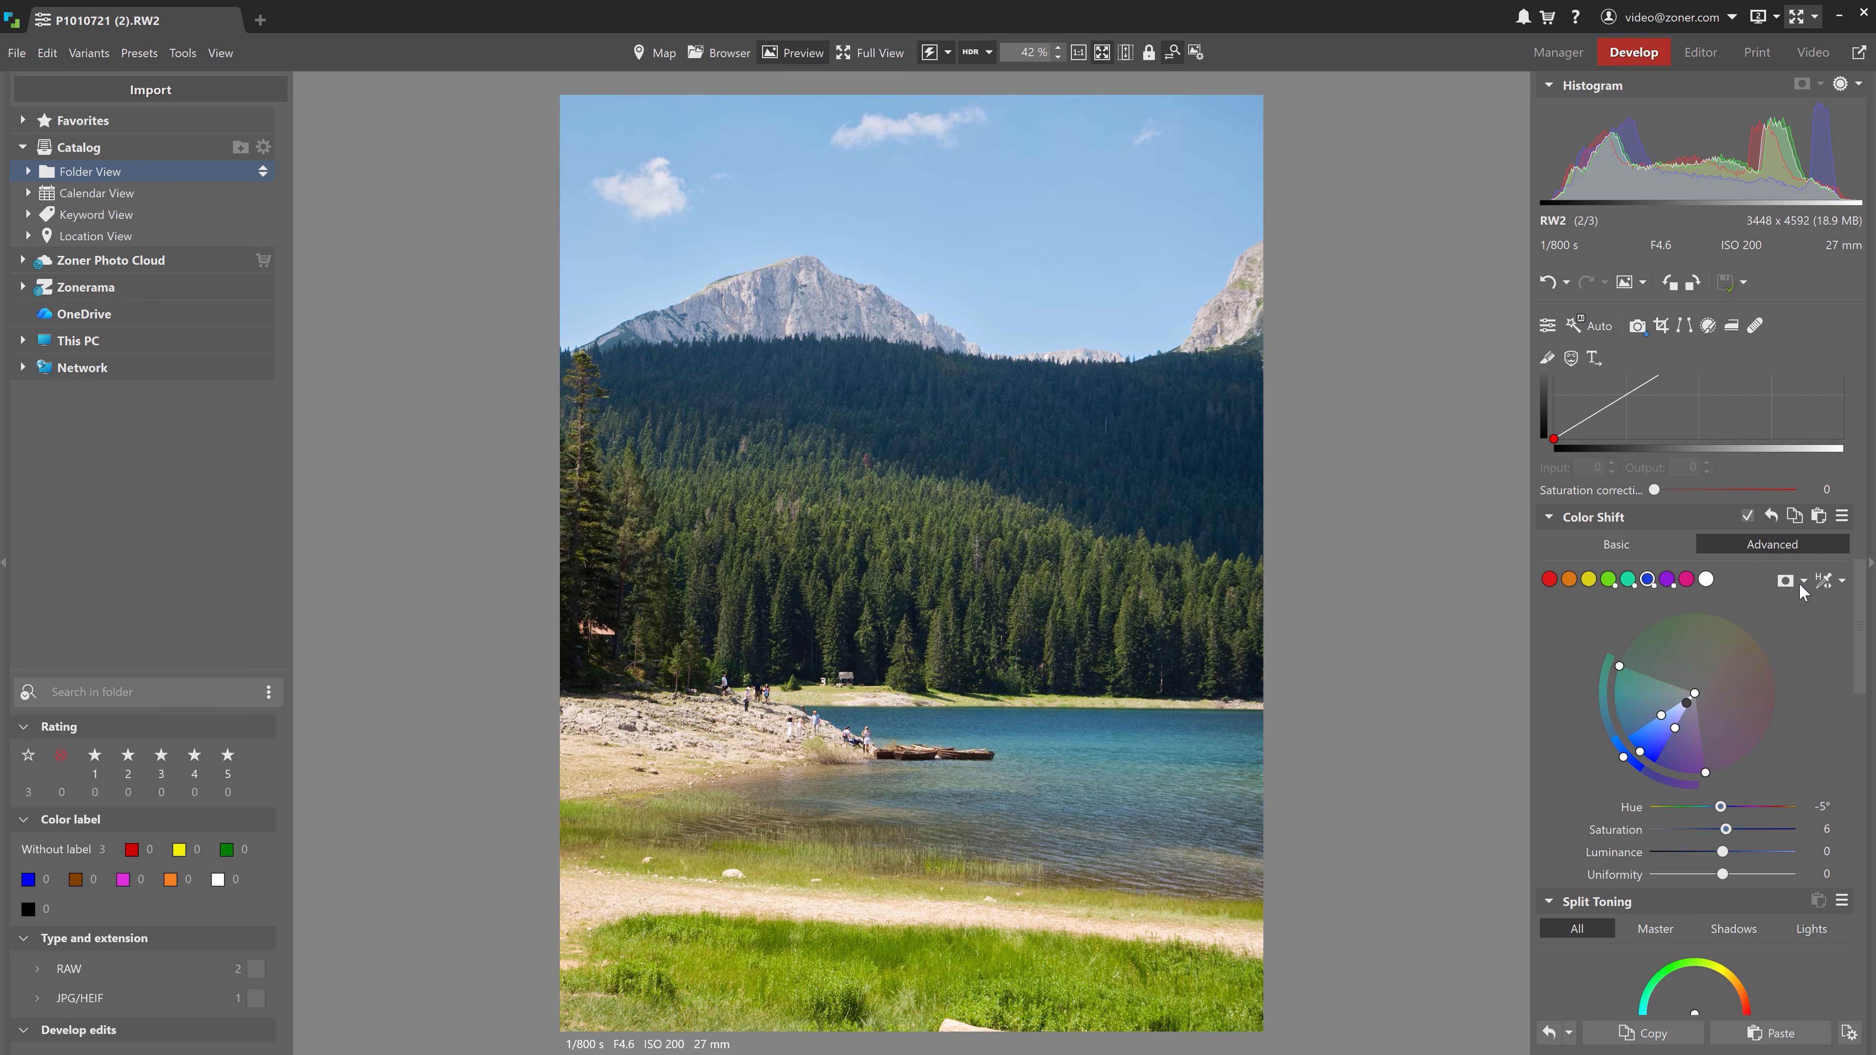
Display the mask of the blue range and narrow the range on both its purple and cyan sides on the color wheel
left_click(1789, 581)
left_click_drag(1705, 773, 1650, 772)
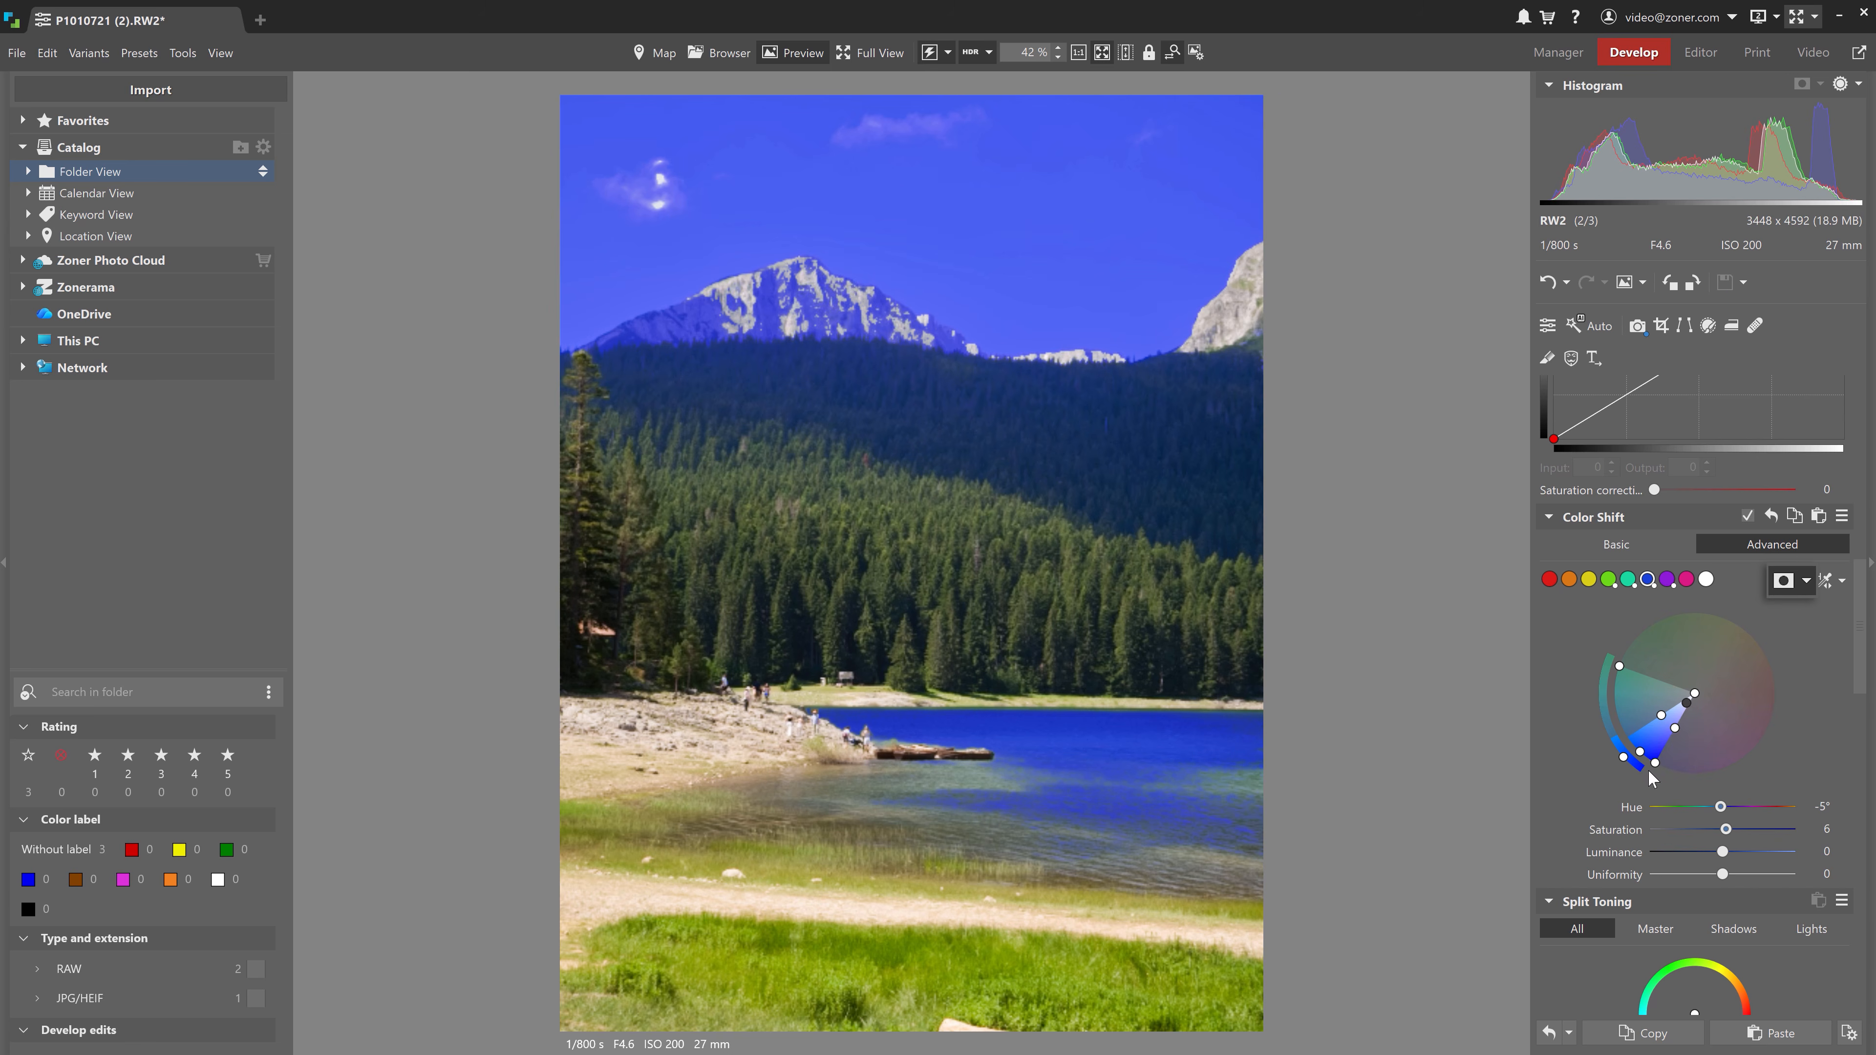
mouse_move(1619, 666)
left_mouse_down()
mouse_move(1632, 745)
mouse_move(1611, 695)
left_mouse_up()
left_click_drag(1616, 674, 1615, 698)
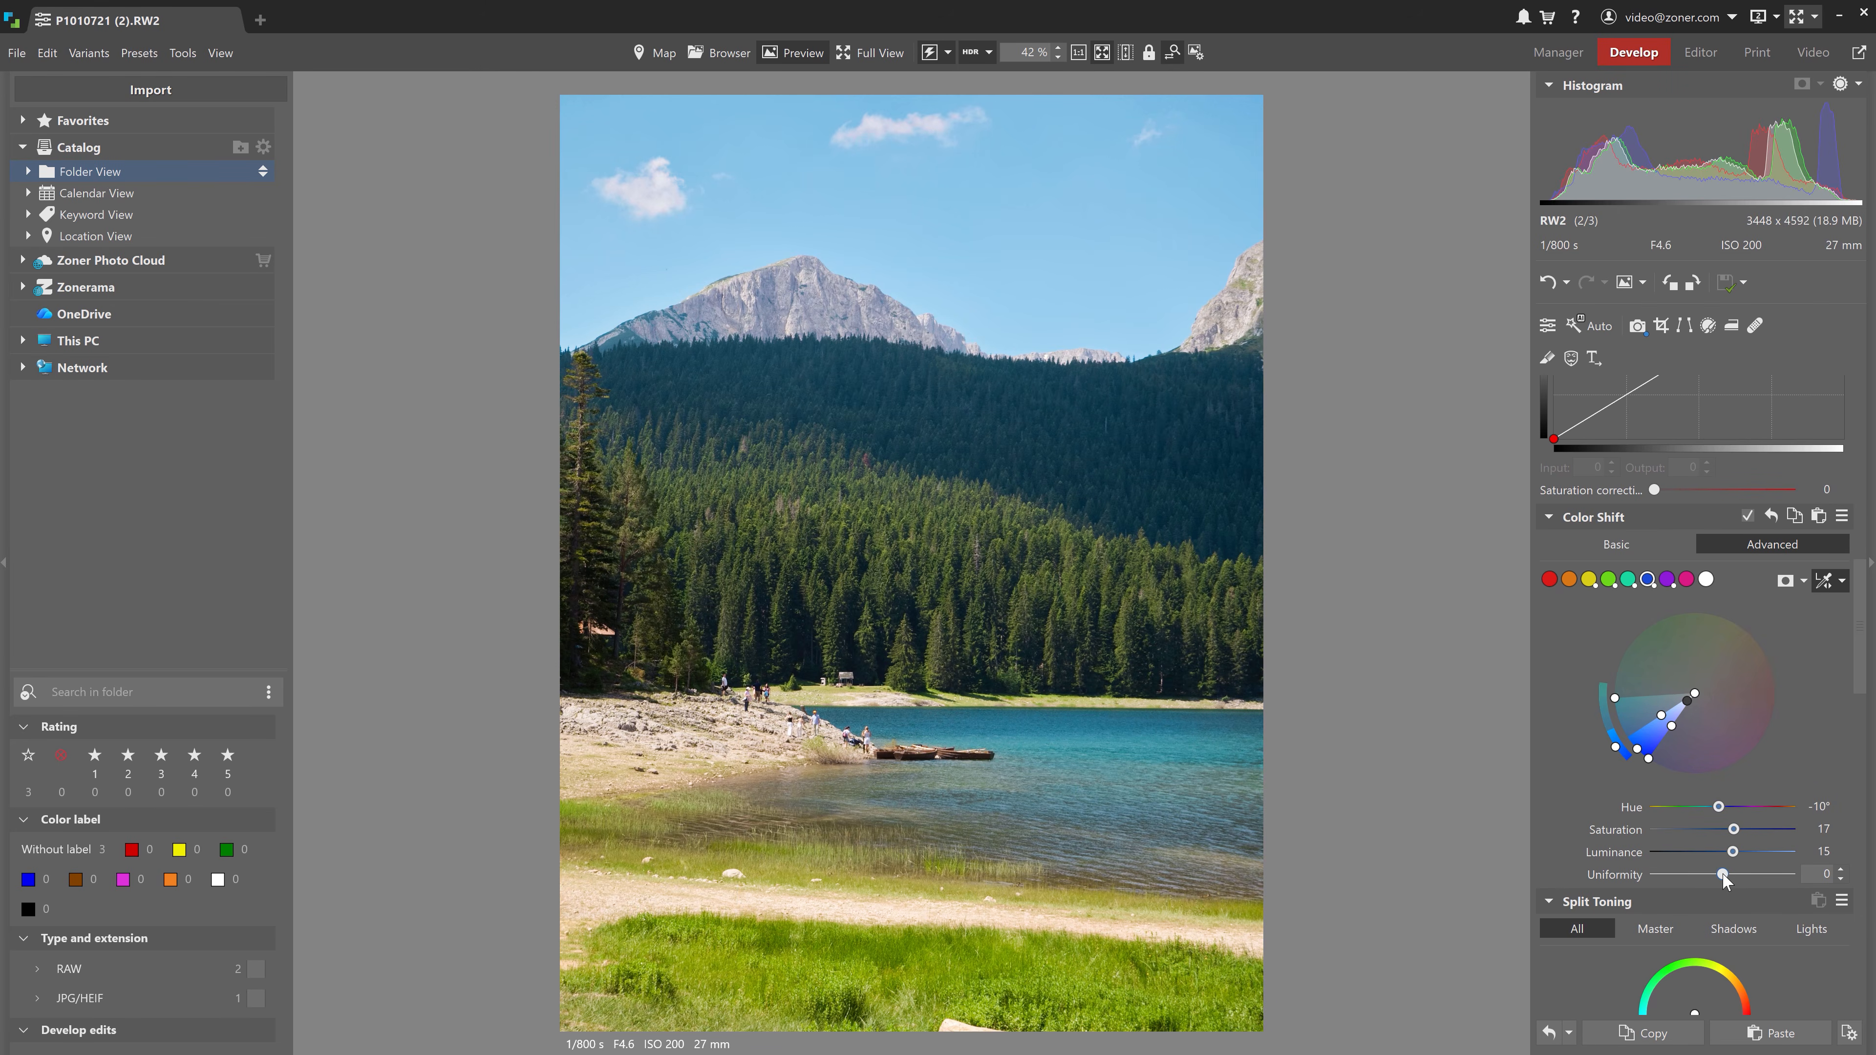
Test the blue range's Uniformity at 100 and at negative values such as -31, and leave it at a high positive value
left_click_drag(1725, 878, 1823, 880)
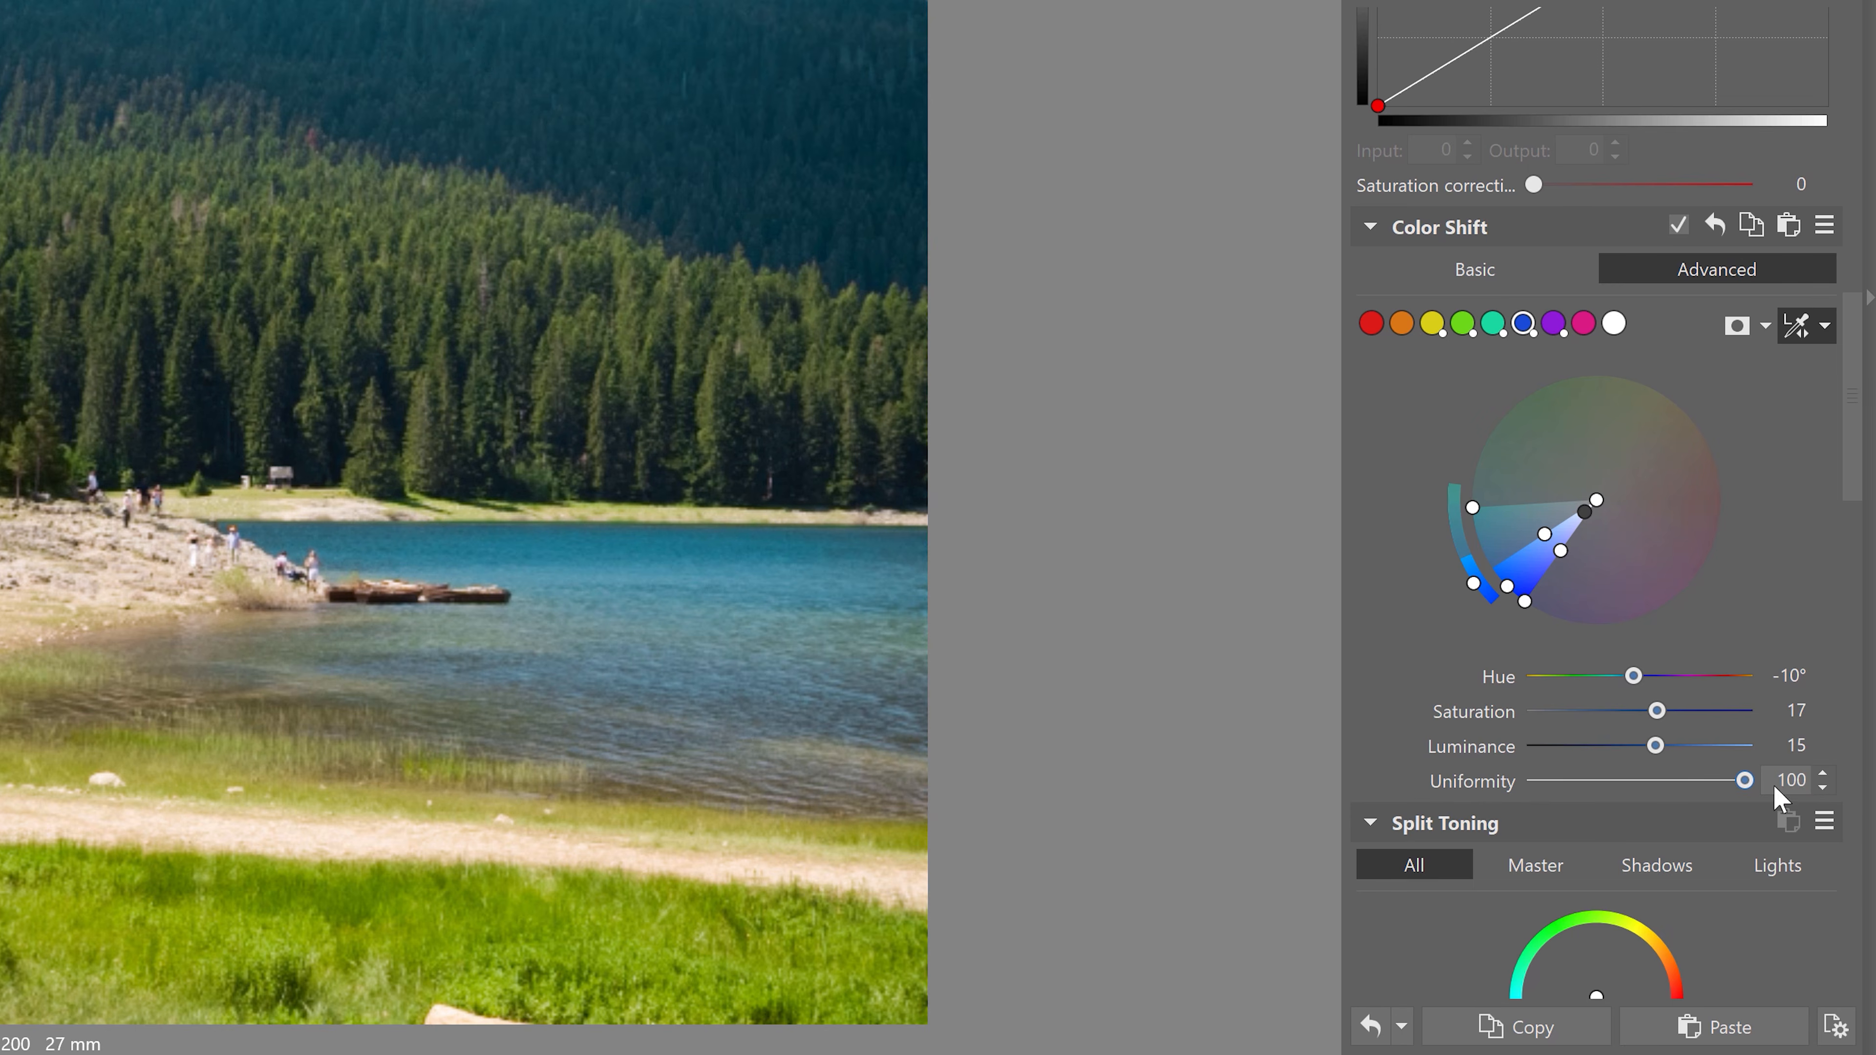
left_click_drag(1775, 788, 1604, 792)
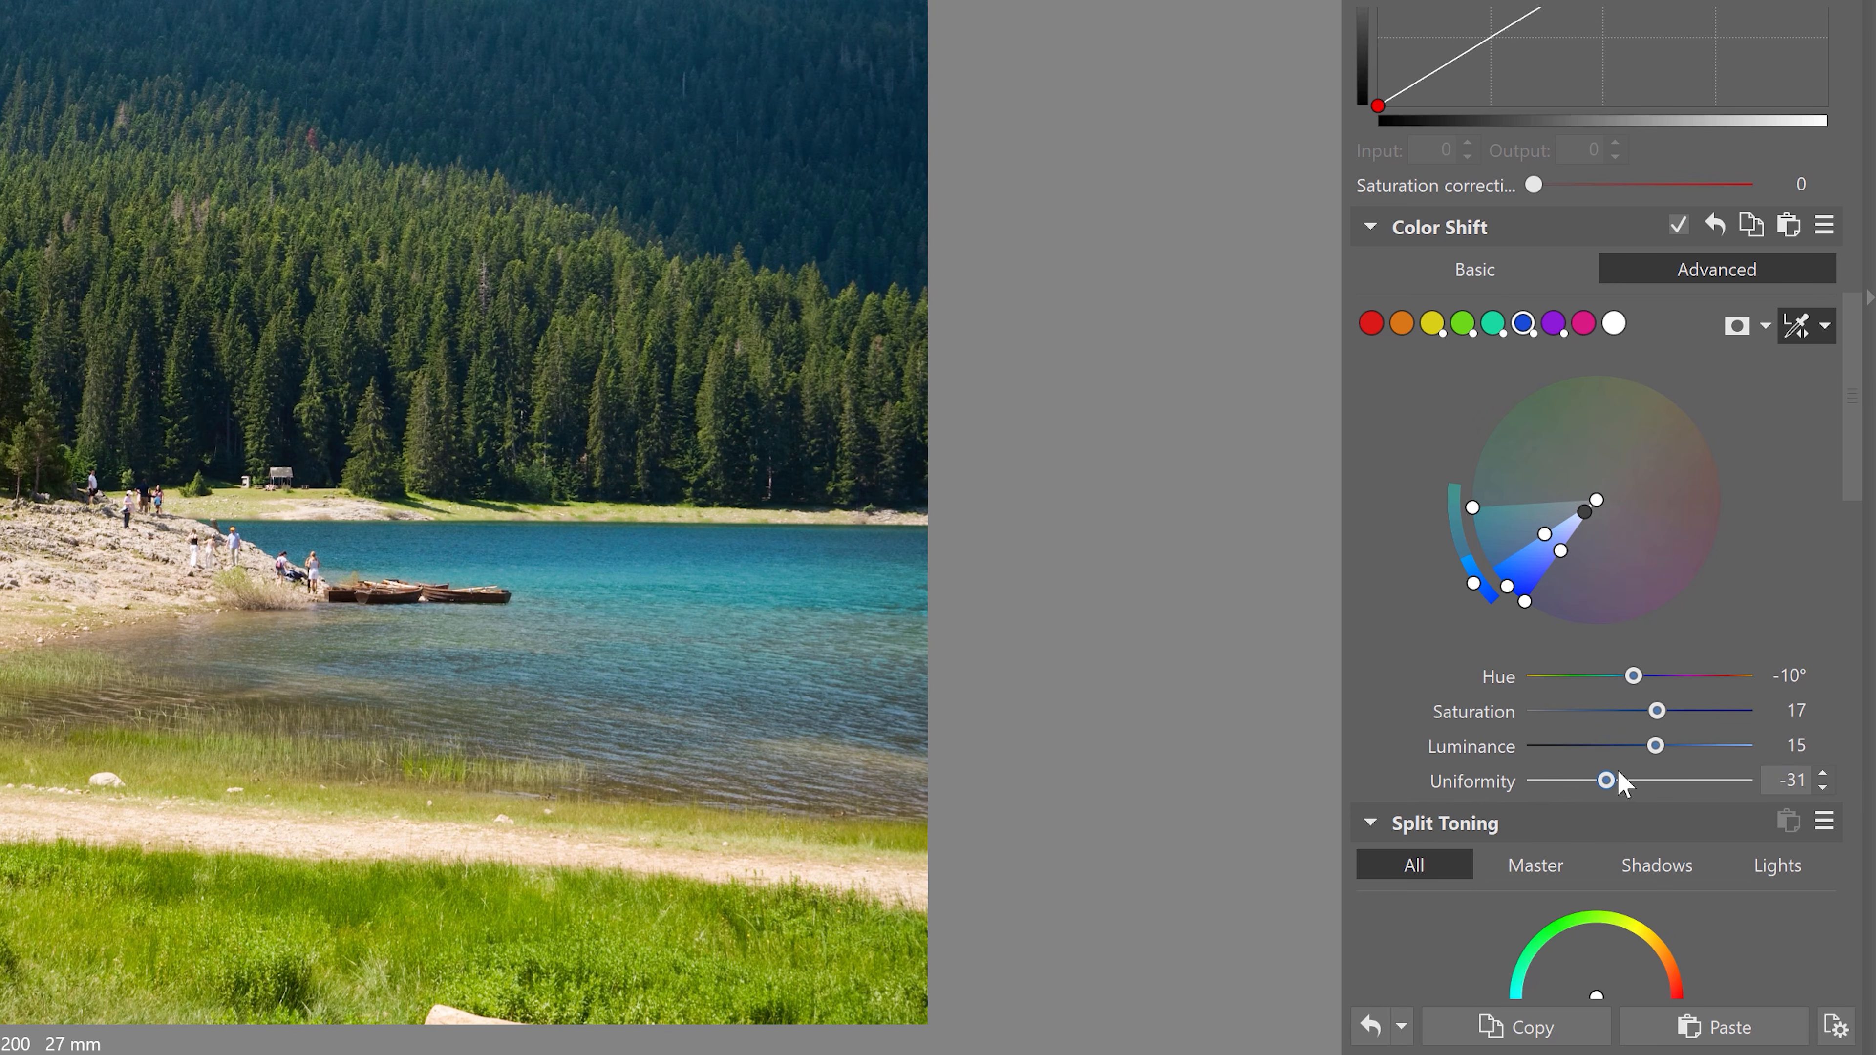
left_click_drag(1607, 781, 1560, 780)
left_click_drag(1671, 794, 1735, 785)
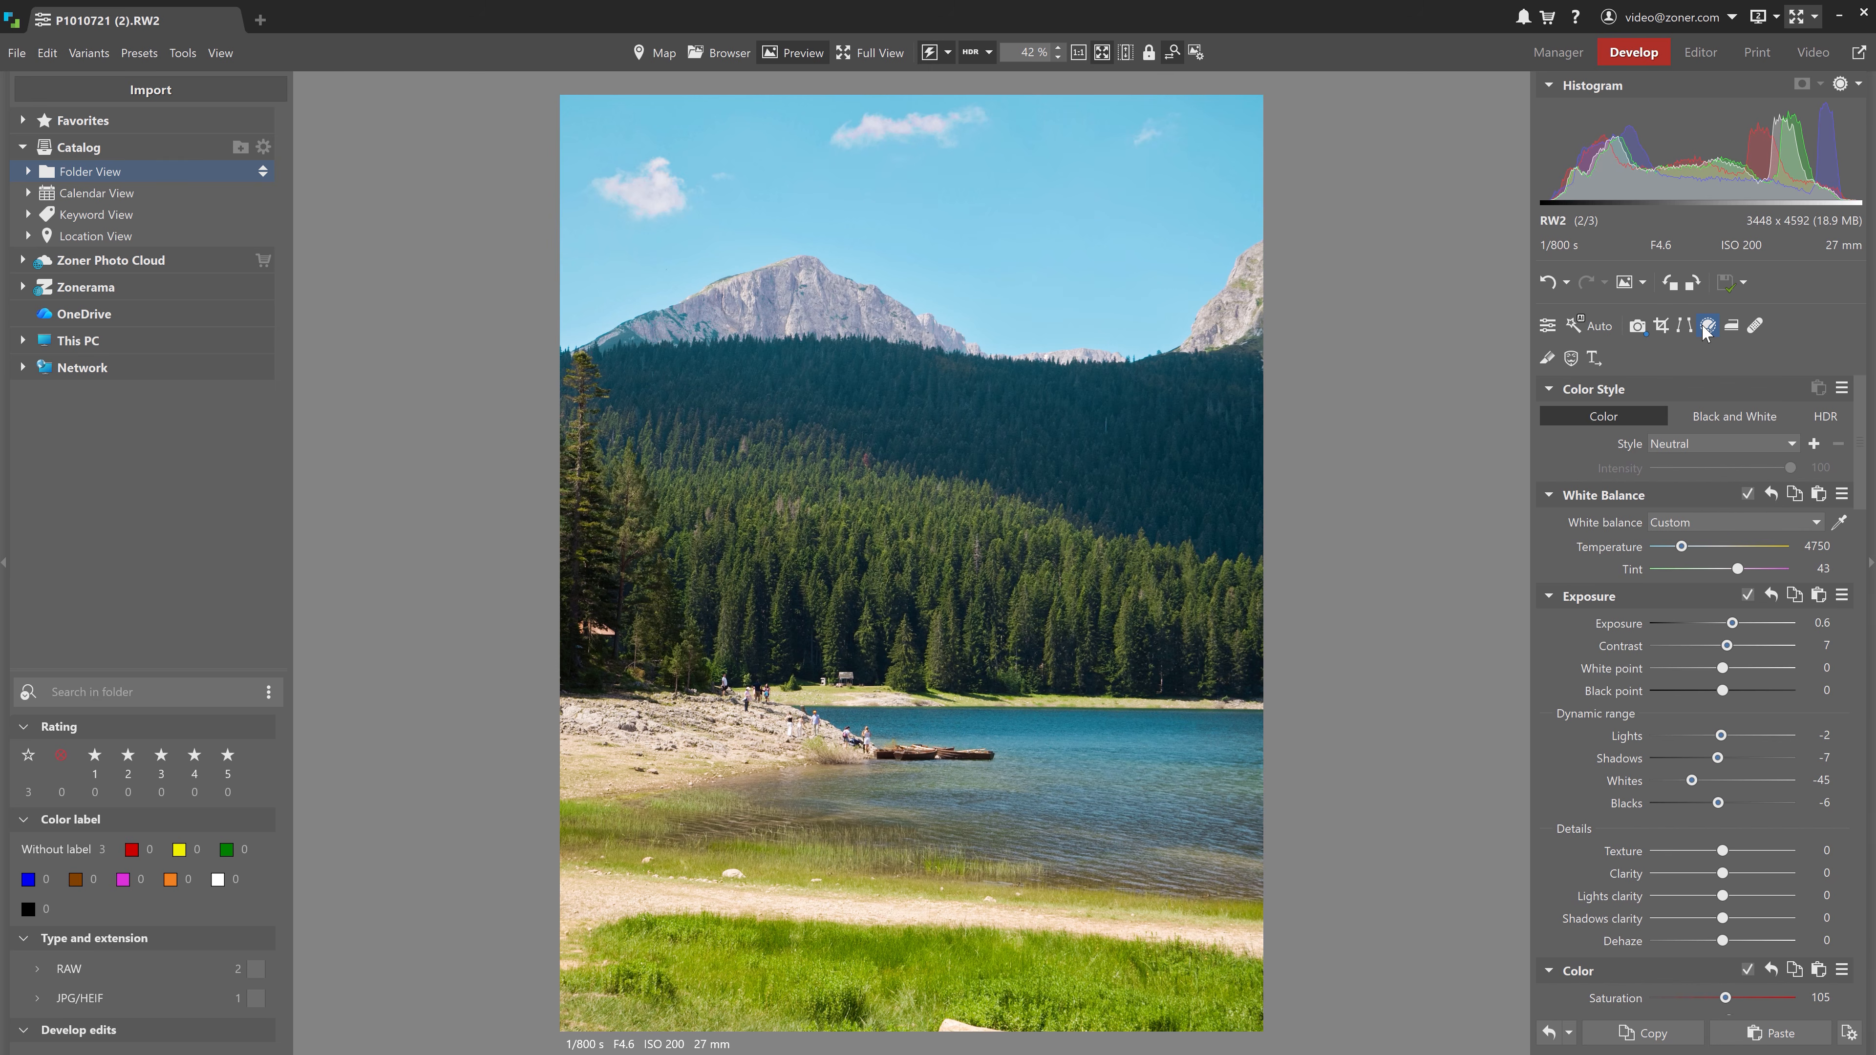
Add a Sky mask and, in its basic Color Shift, set the blue hue to 5° and slightly raise the blue saturation
left_click(1707, 327)
left_click(1621, 417)
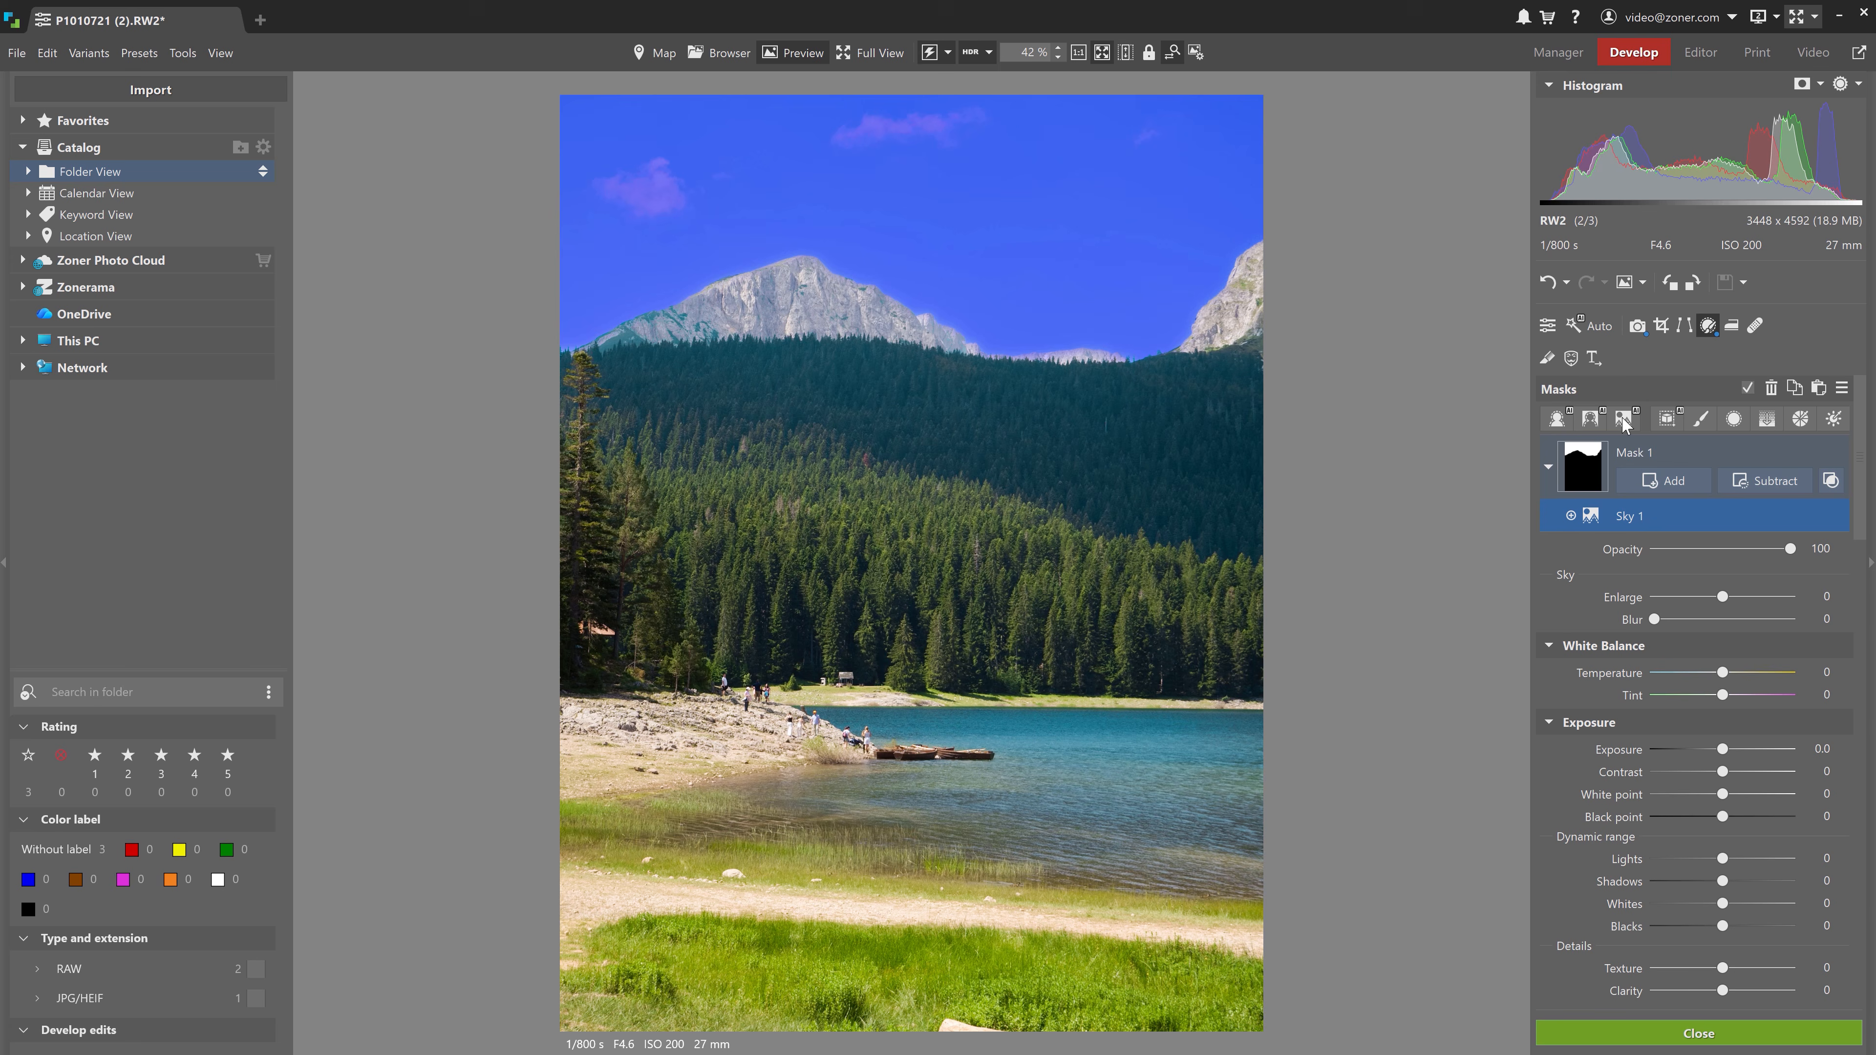
left_click_drag(1867, 432, 1873, 708)
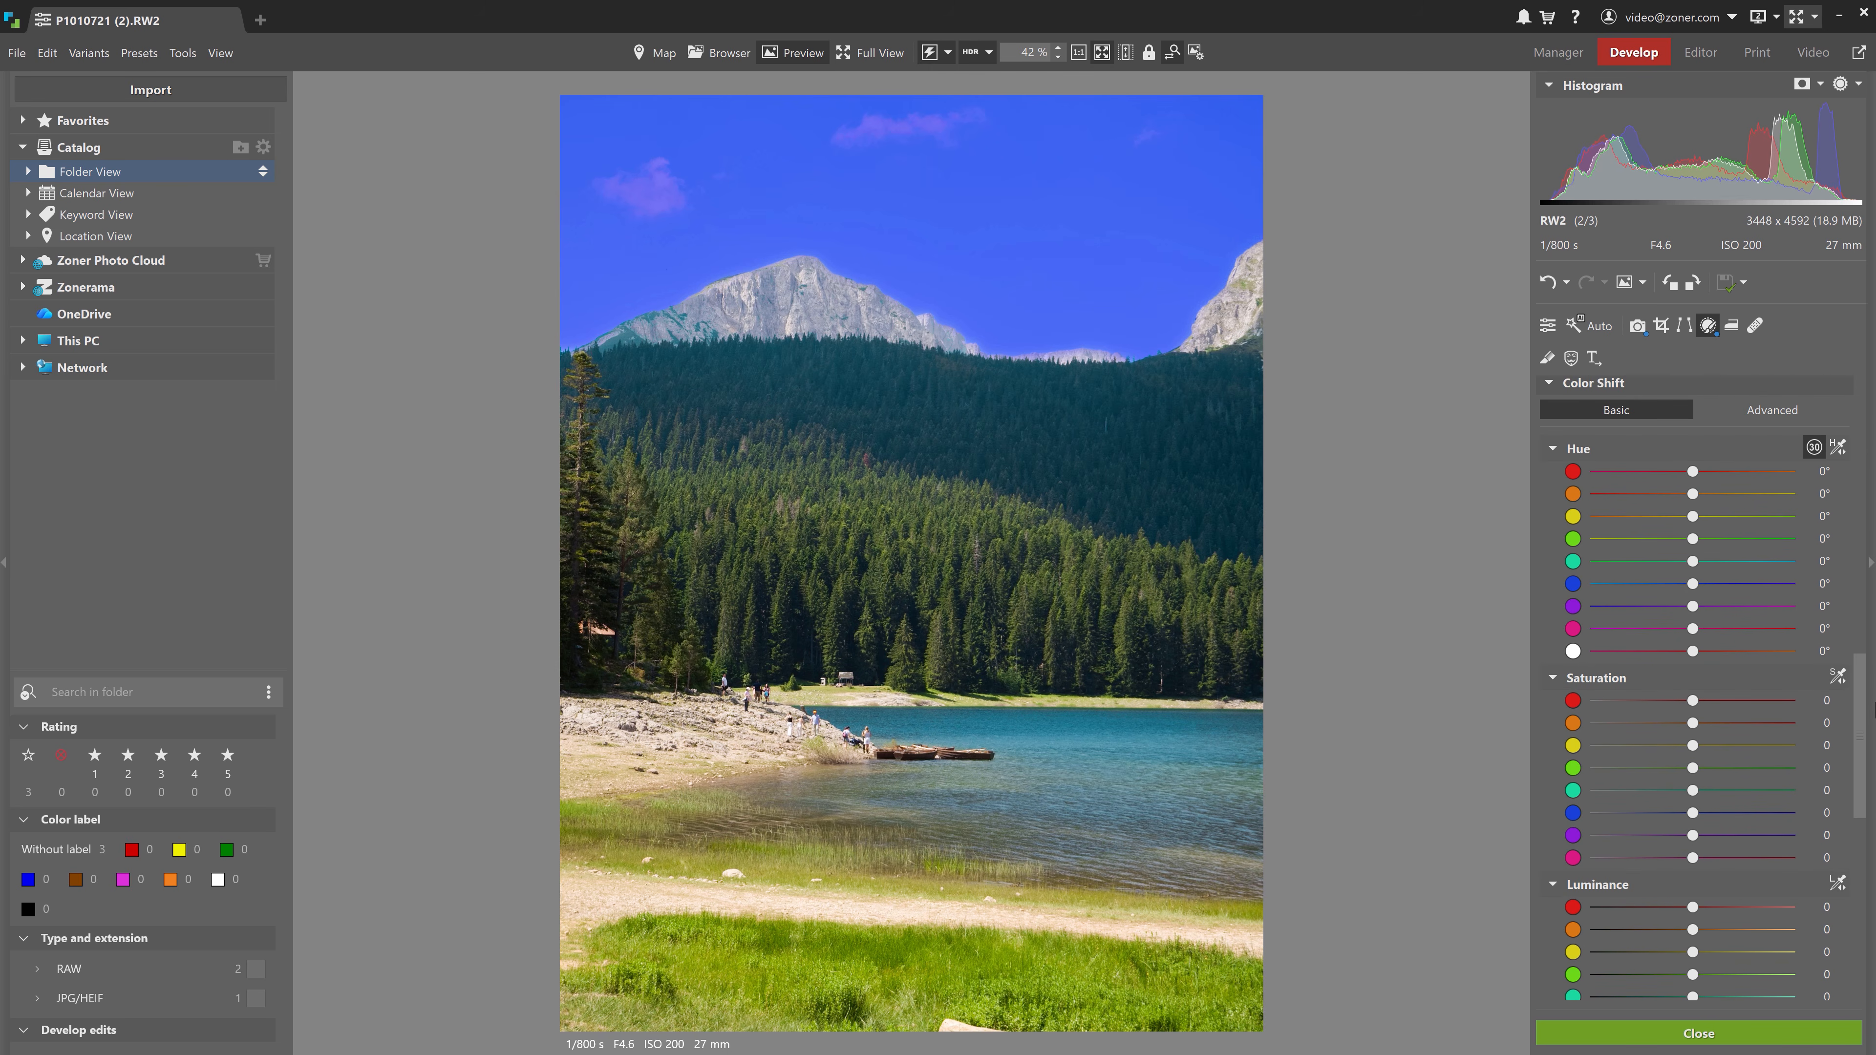
left_click_drag(1692, 584, 1717, 584)
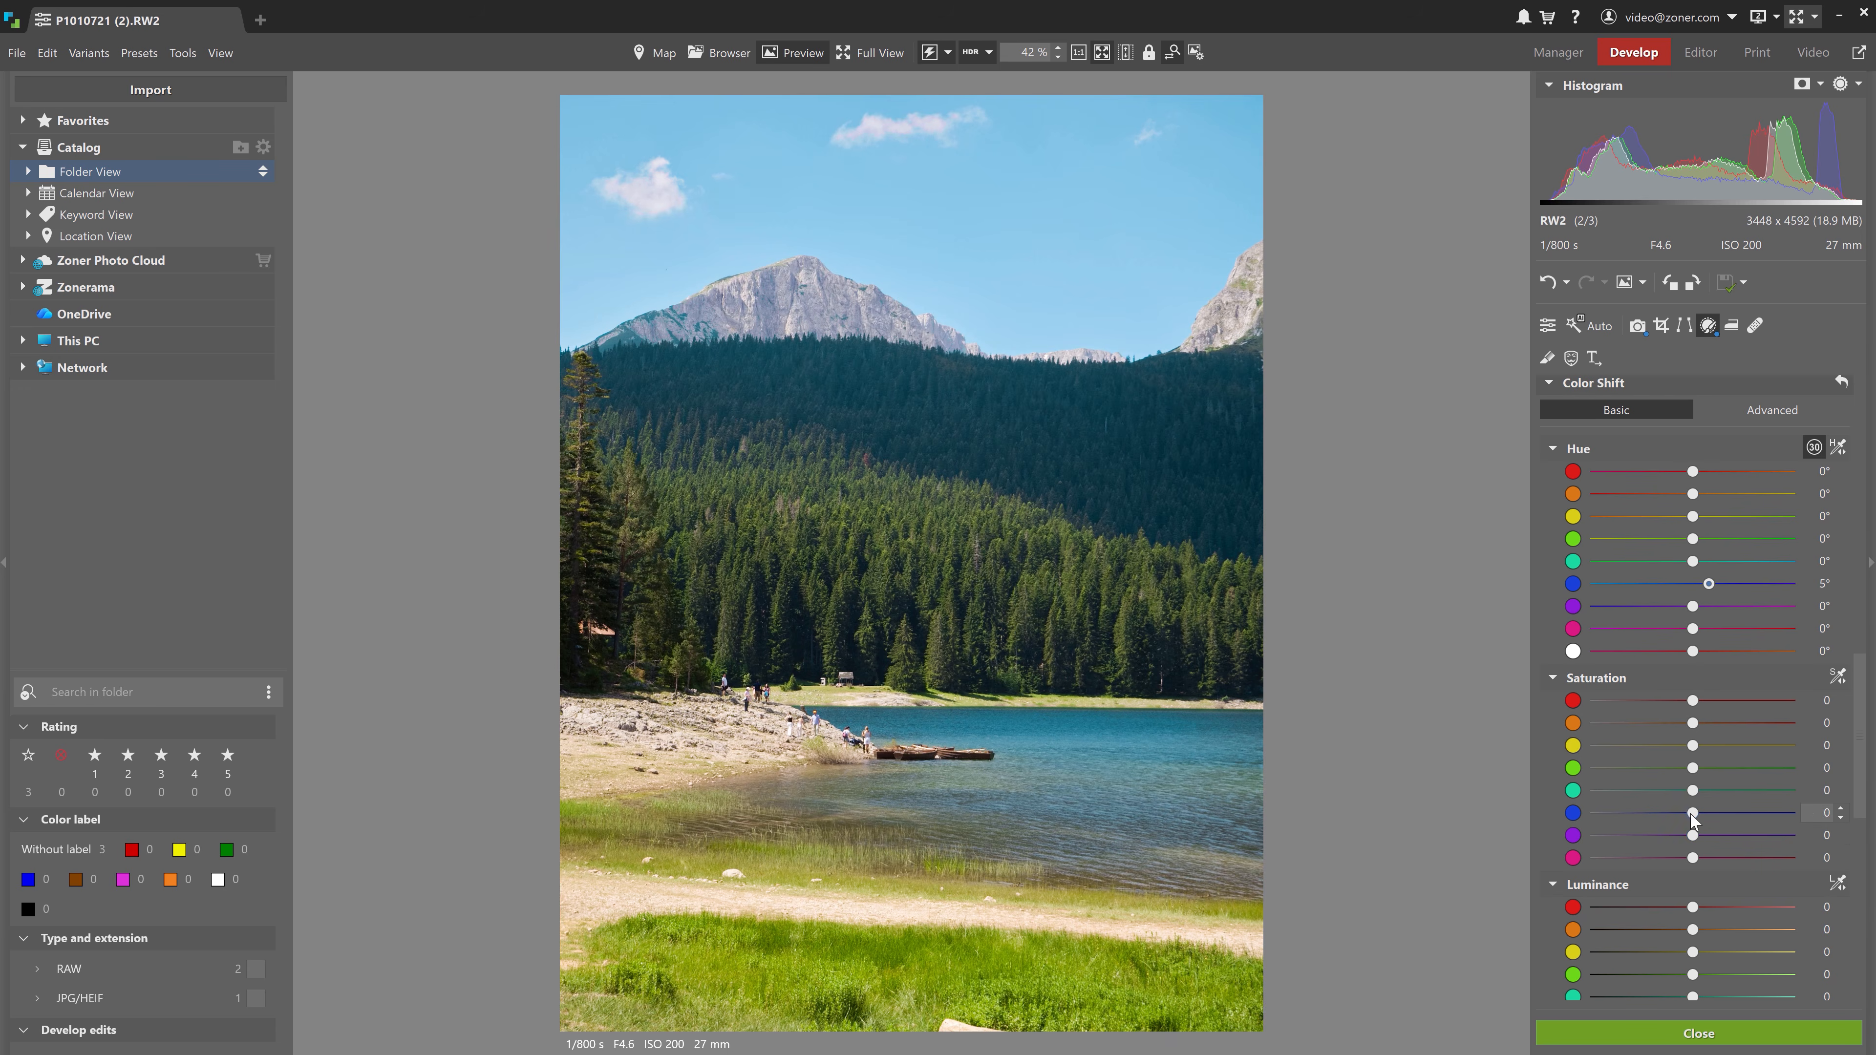
mouse_move(1677, 813)
left_mouse_down()
mouse_move(1732, 816)
mouse_move(1700, 821)
left_mouse_up()
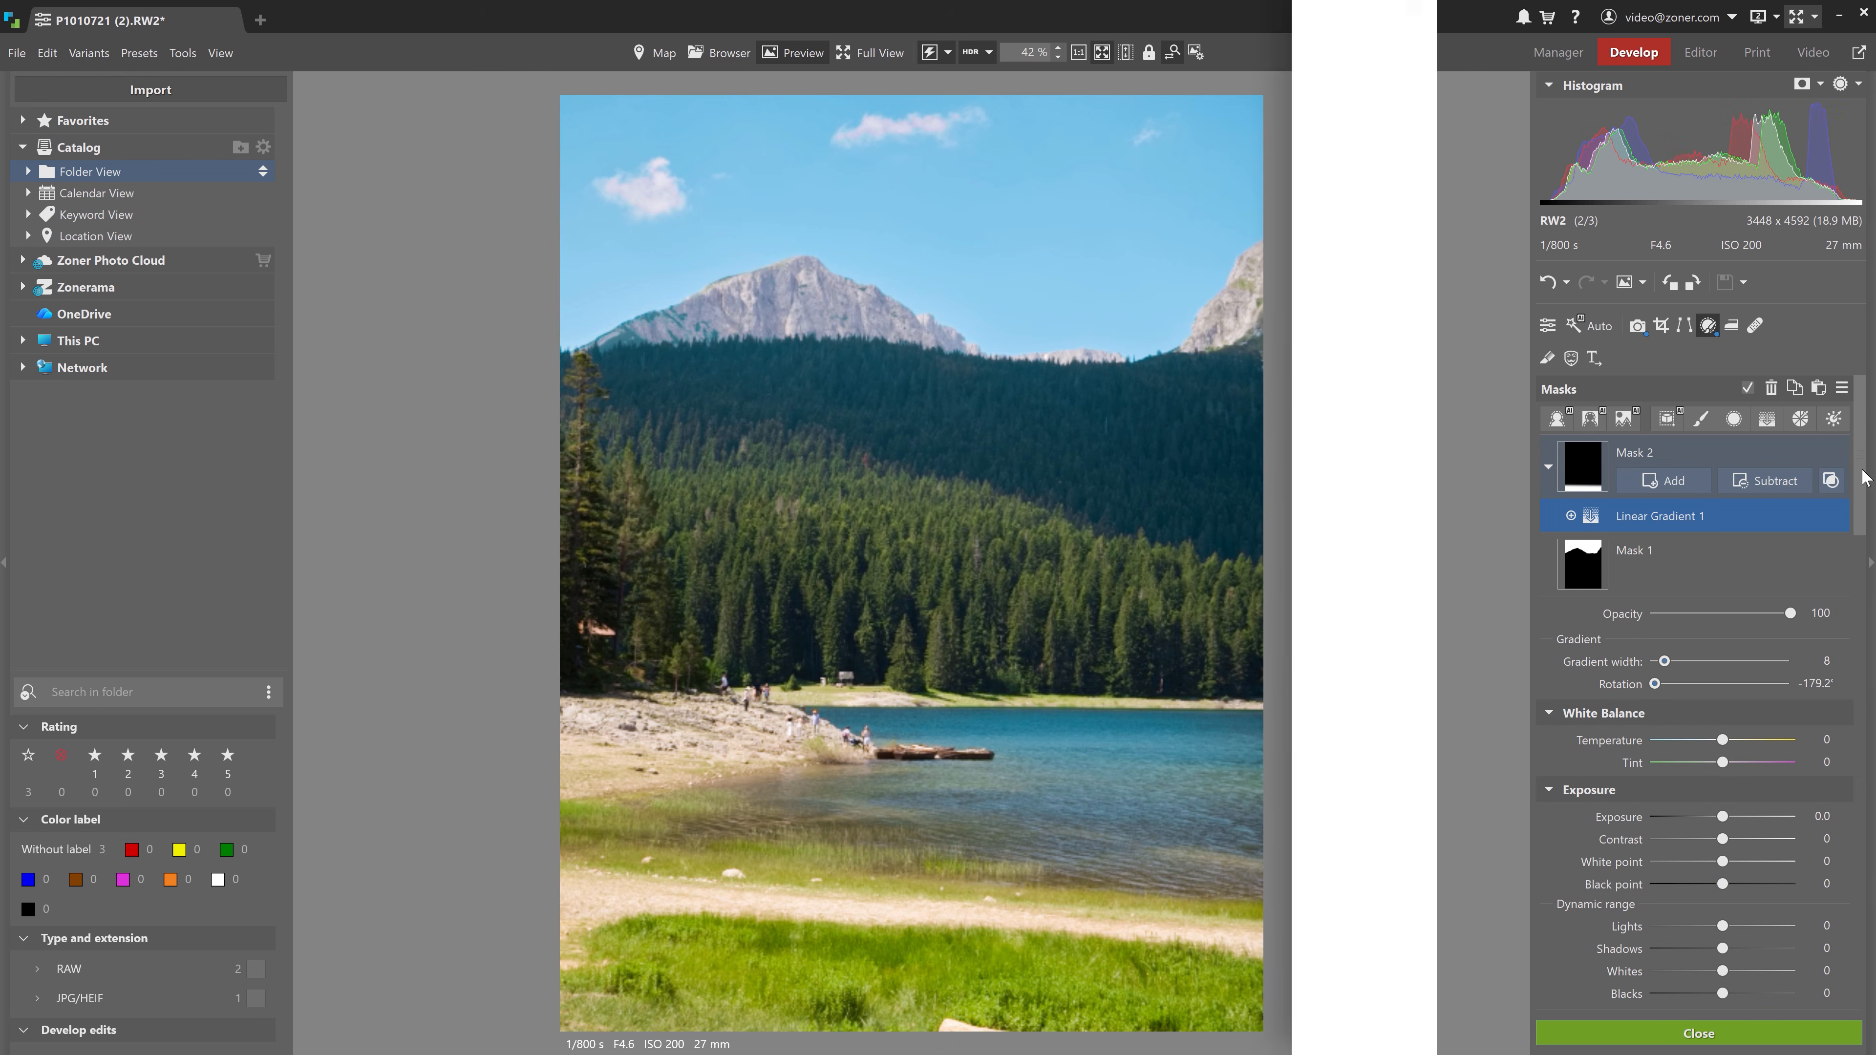
Shift the hue of the foreground grass inside the linear gradient mask using the on-image hue picker
scroll(1864, 613, "down", 8)
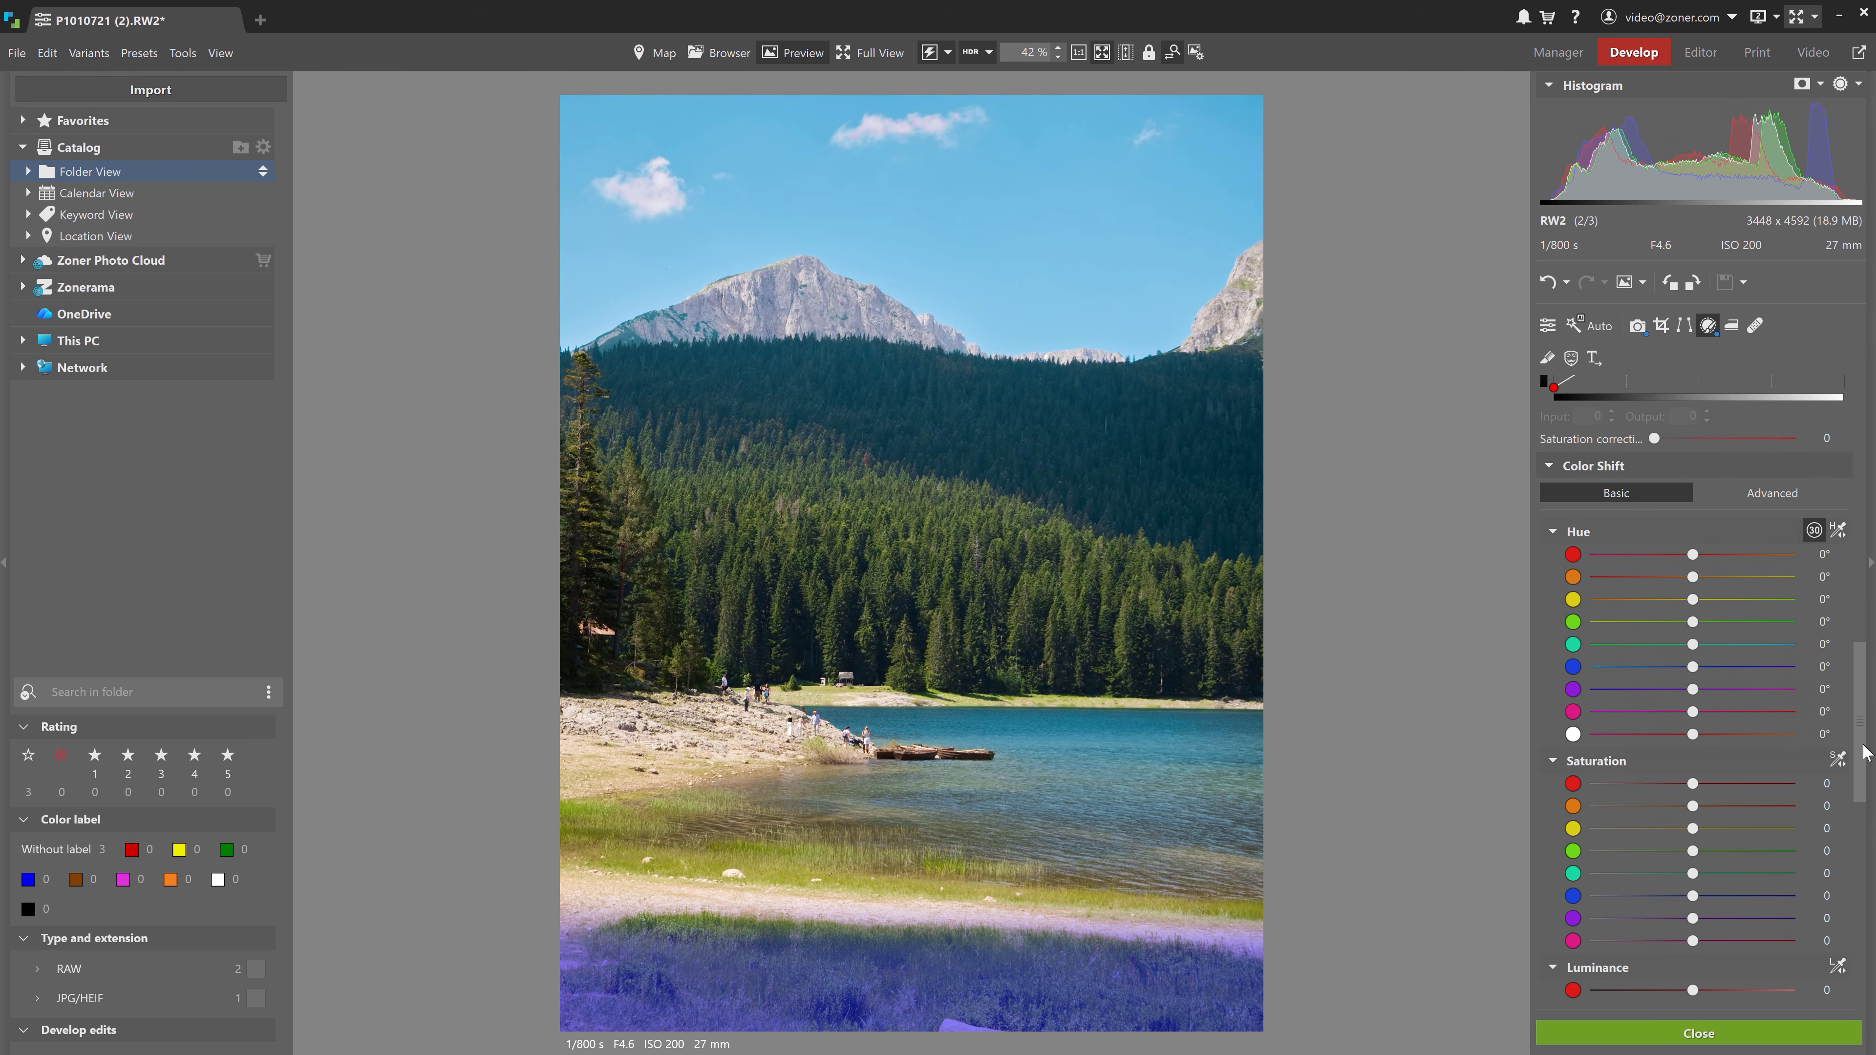
left_click(1839, 418)
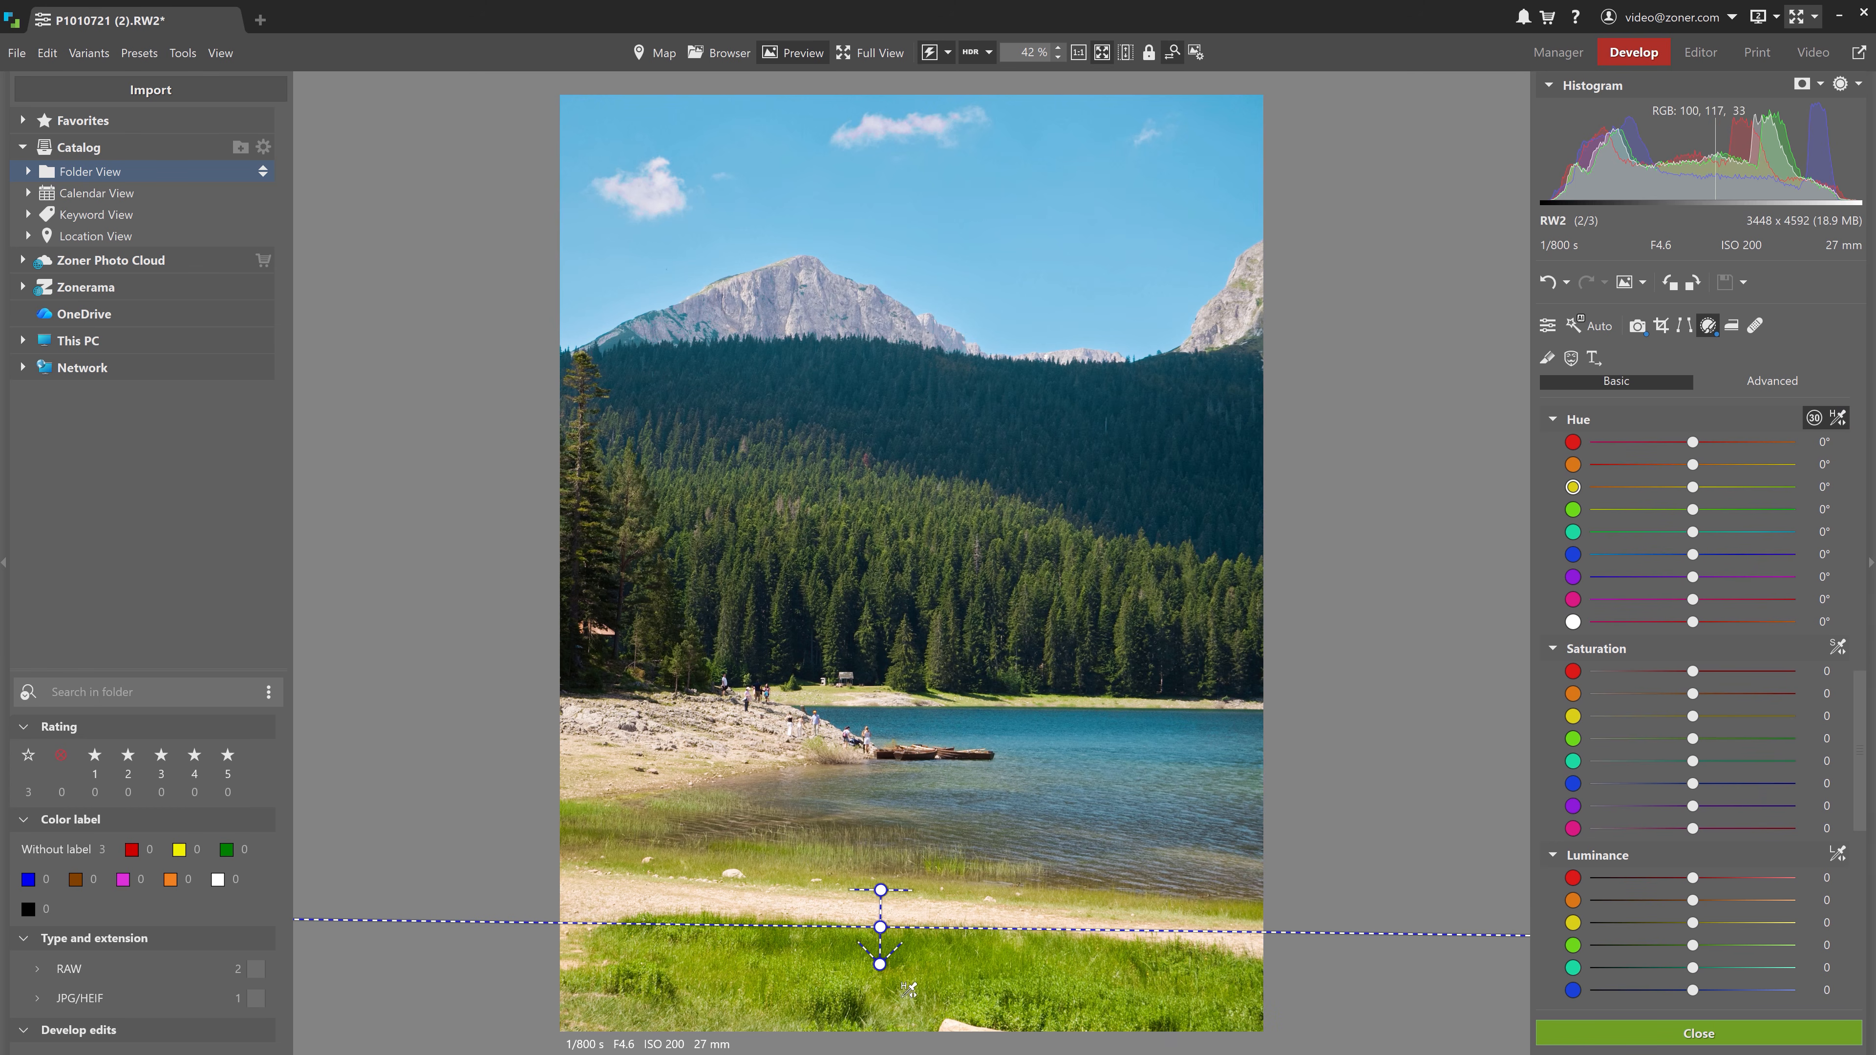
left_click_drag(947, 964, 950, 971)
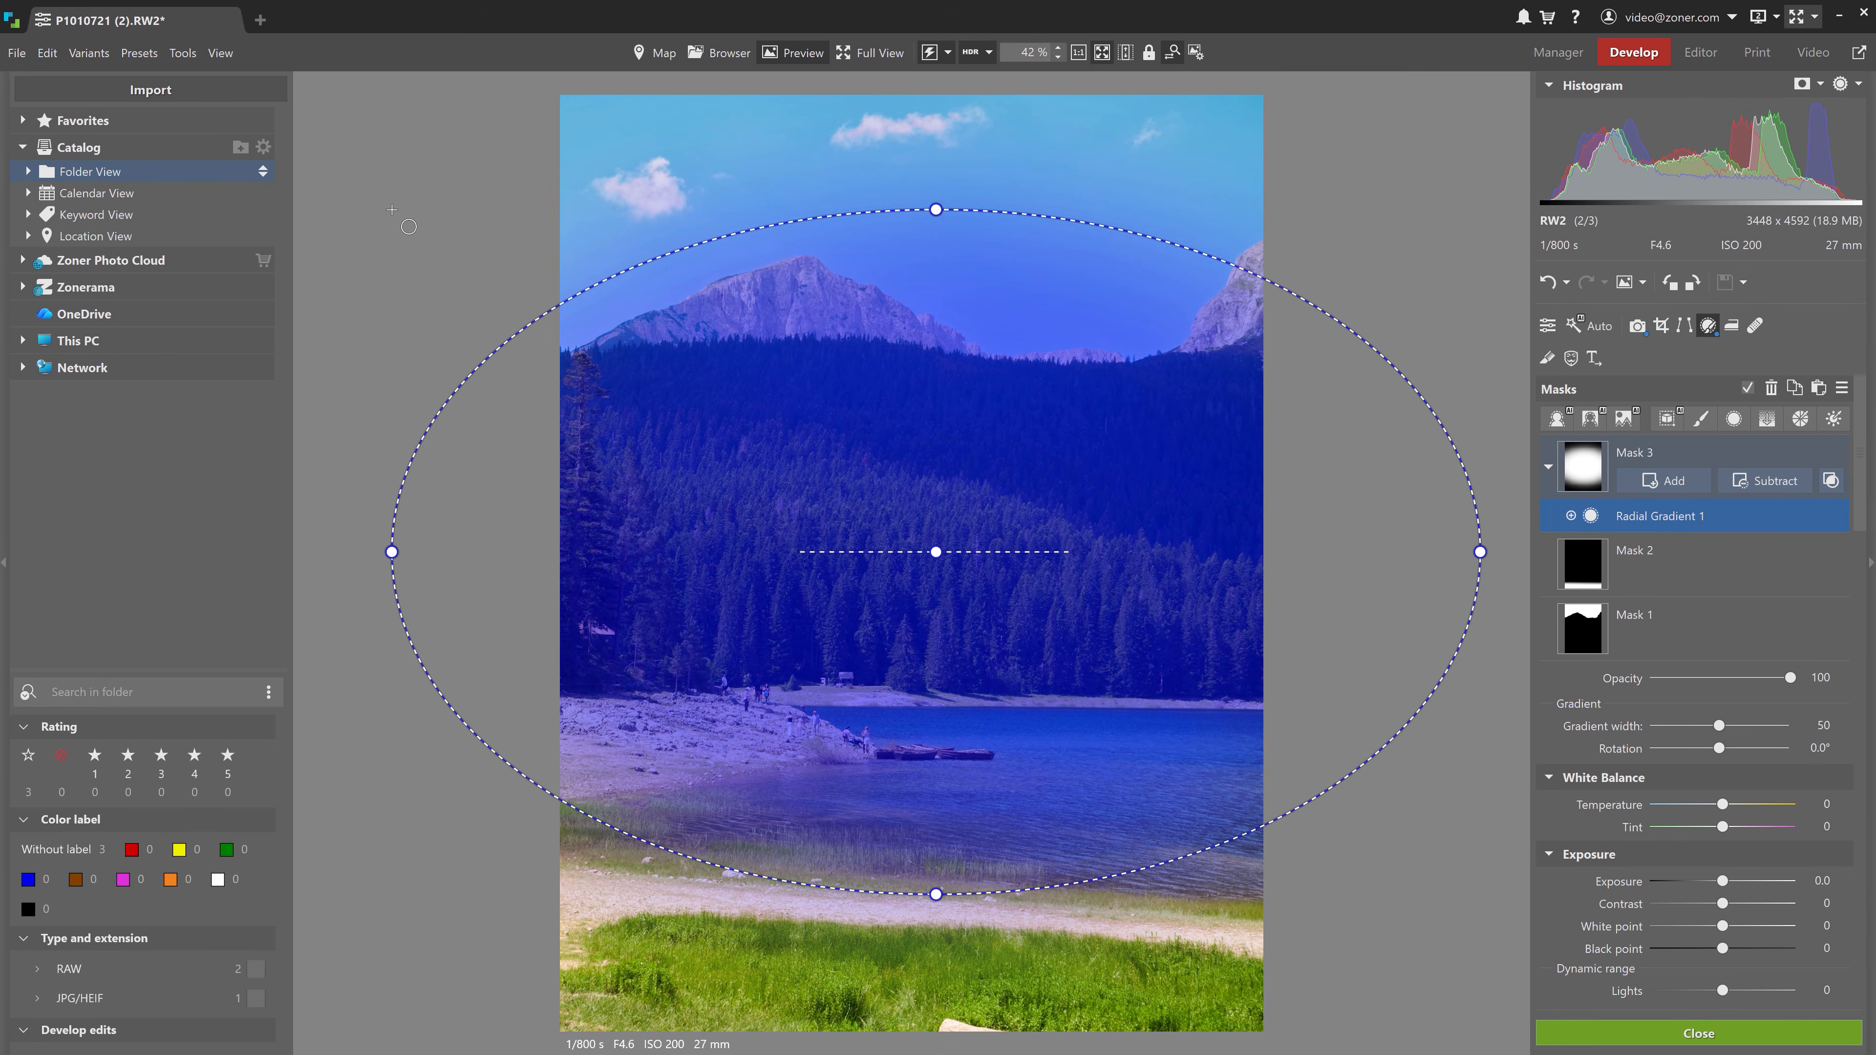
For the radial gradient mask over the forest, set the green hue to 15° and the green saturation to 35
left_click_drag(1864, 480, 1866, 778)
left_click_drag(1698, 530, 1741, 531)
left_click_drag(1693, 760, 1727, 761)
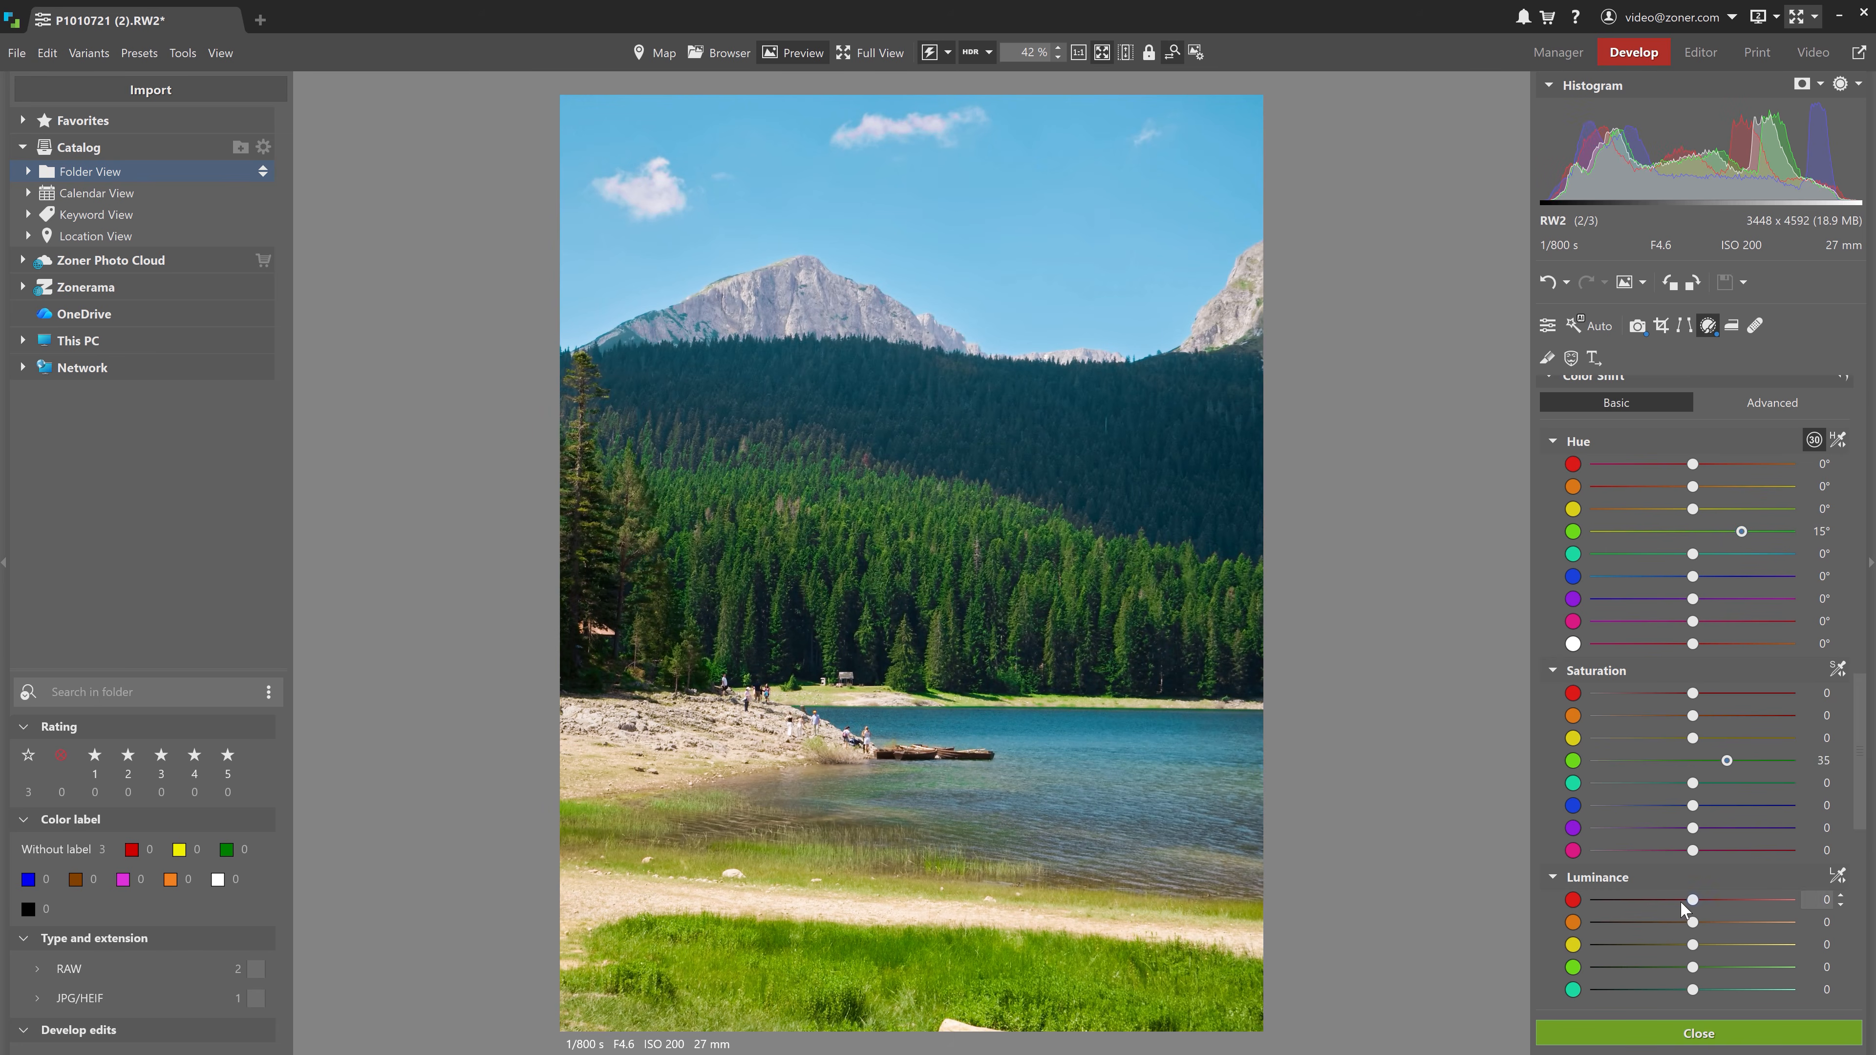